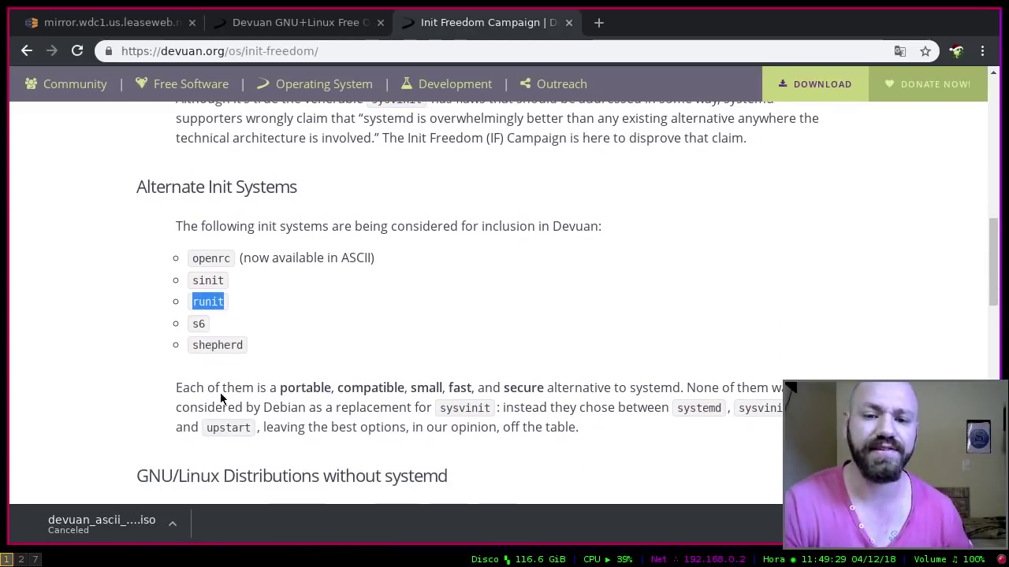
Step: Highlight the note that openrc is available in ASCII, then briefly open and close the Slackware site
{"action": "double_click", "coordinate": [213, 261]}
{"action": "left_click_drag", "start_coordinate": [241, 260], "coordinate": [340, 264]}
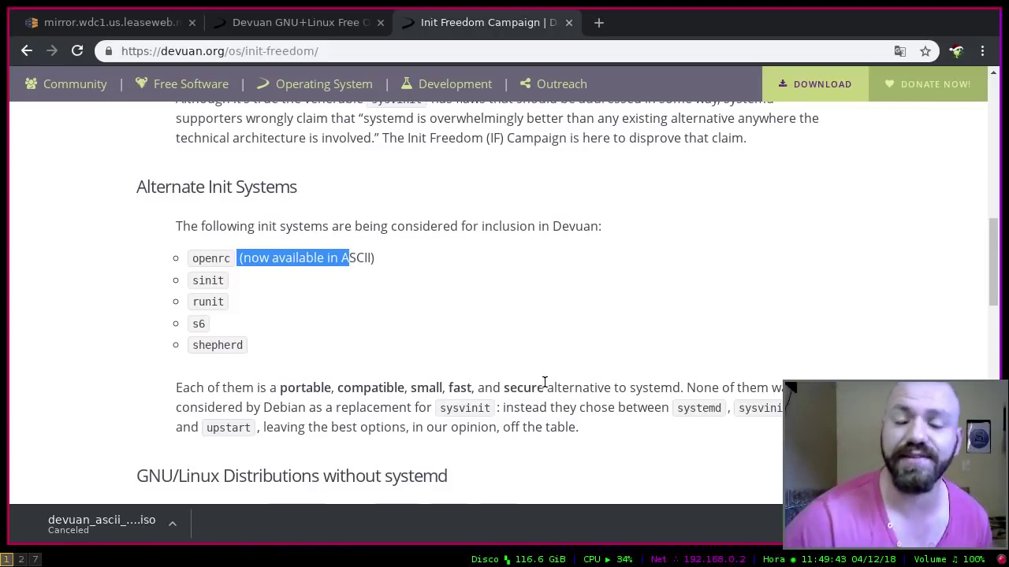
{"action": "scroll", "coordinate": [552, 386], "scroll_direction": "down", "scroll_amount": 5}
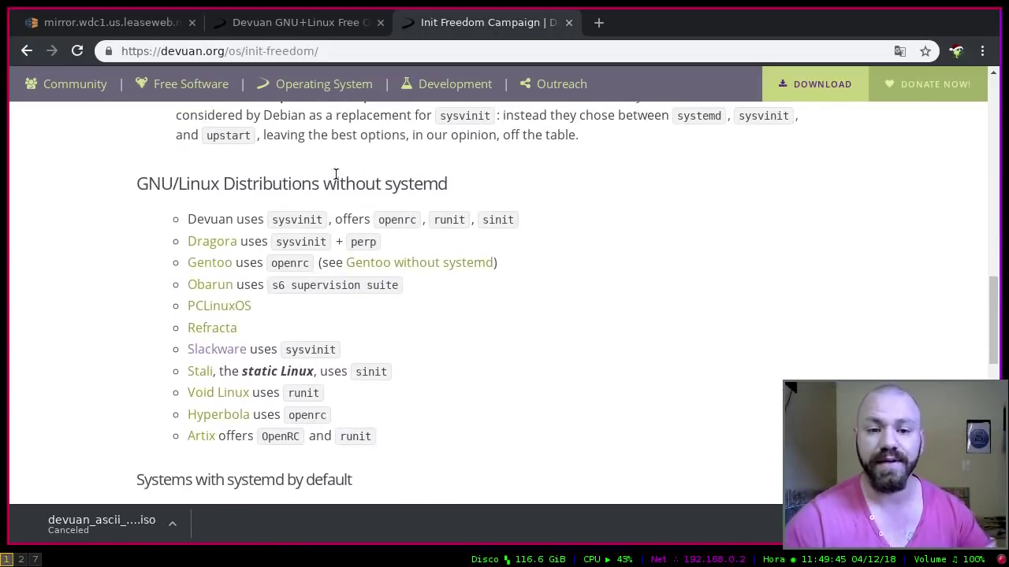
{"action": "scroll", "coordinate": [189, 236], "scroll_direction": "down", "scroll_amount": 1}
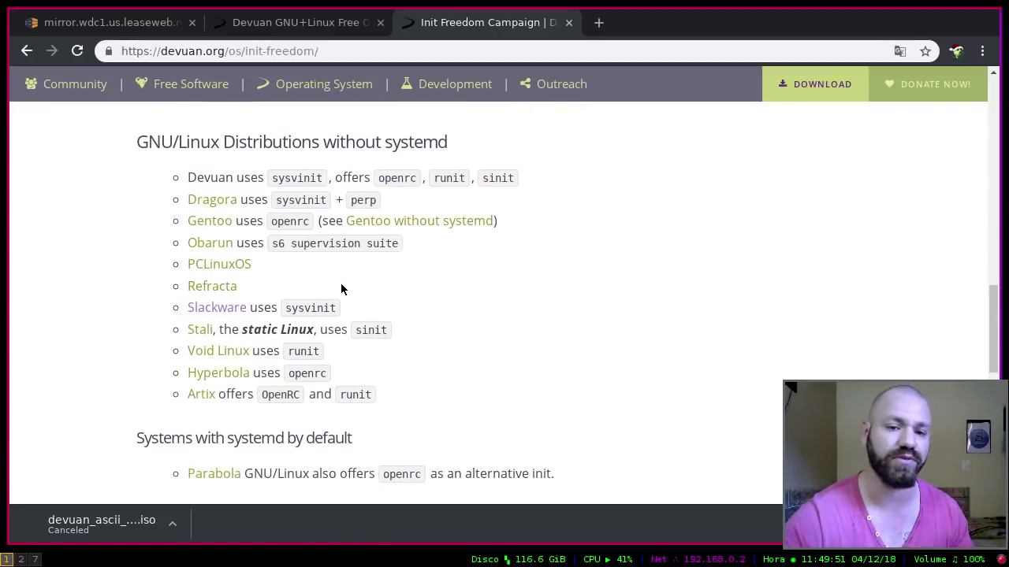
{"action": "left_click", "coordinate": [230, 312]}
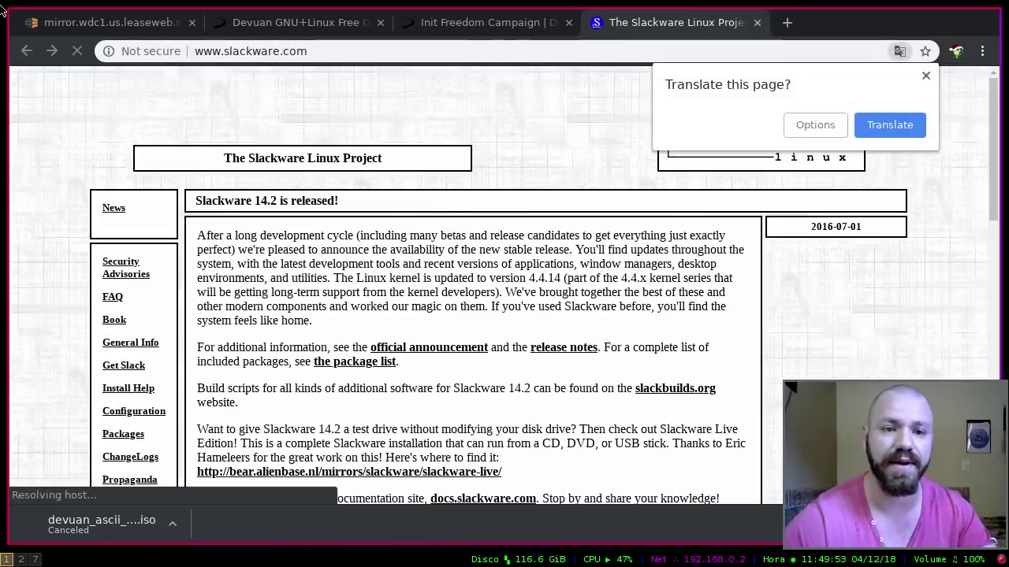
{"action": "left_click", "coordinate": [756, 23]}
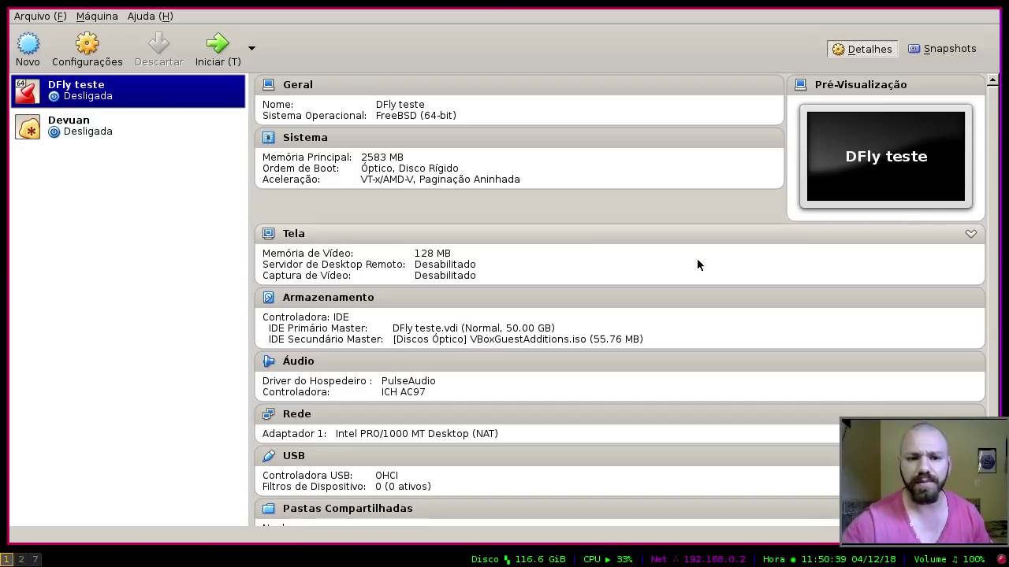
Step: Start the Devuan VM in full-screen, scaled display mode
{"action": "left_click", "coordinate": [67, 130], "text": "ctrl"}
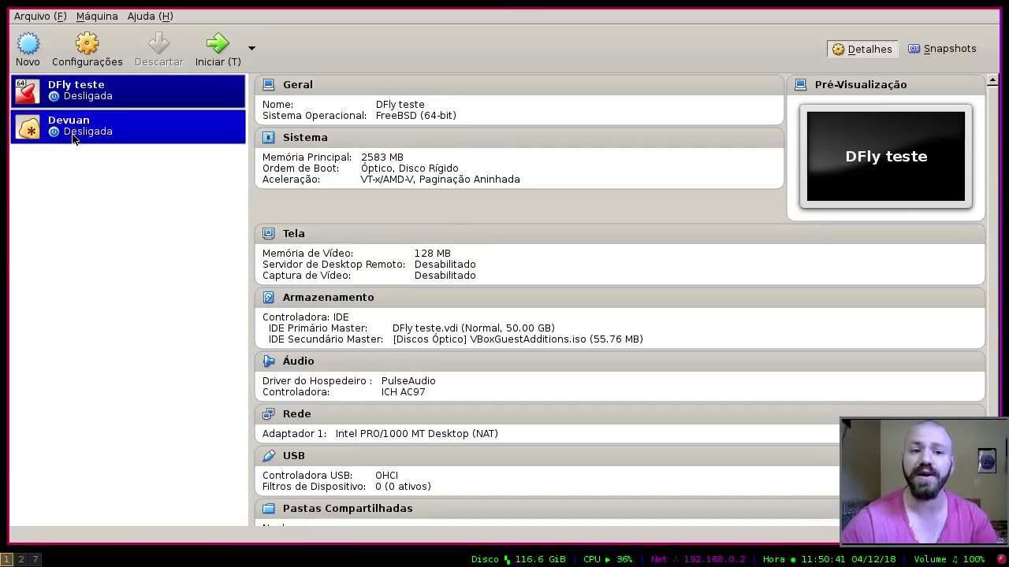
{"action": "double_click", "coordinate": [73, 137]}
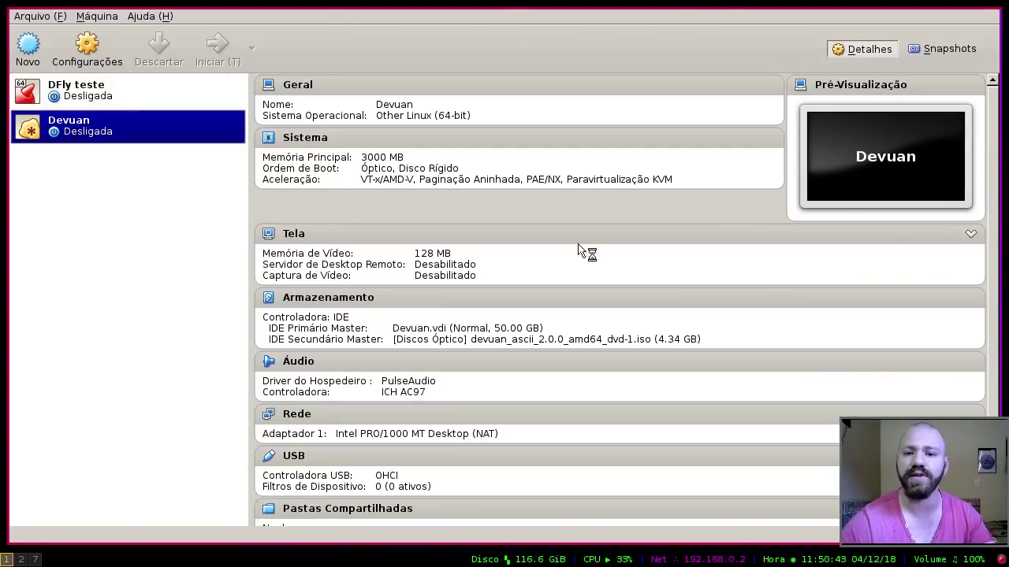
{"action": "key", "text": "super+f"}
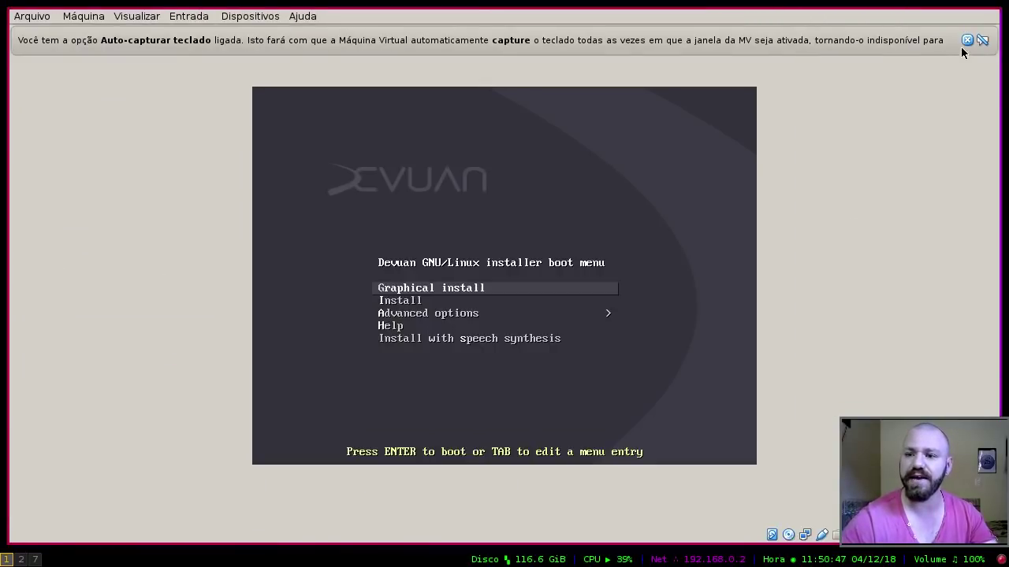
{"action": "left_click", "coordinate": [967, 40]}
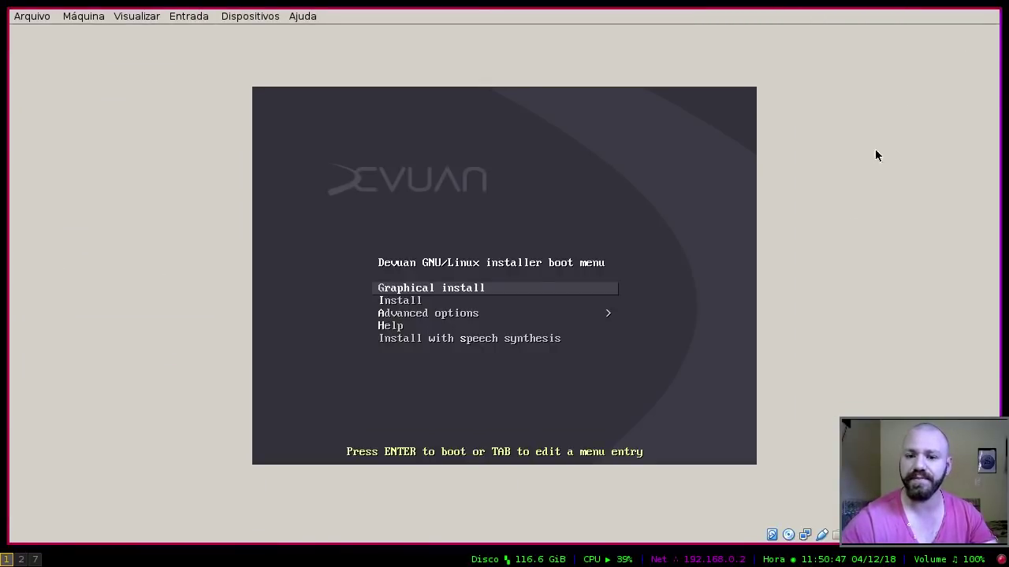
{"action": "key", "text": "ctrl+c"}
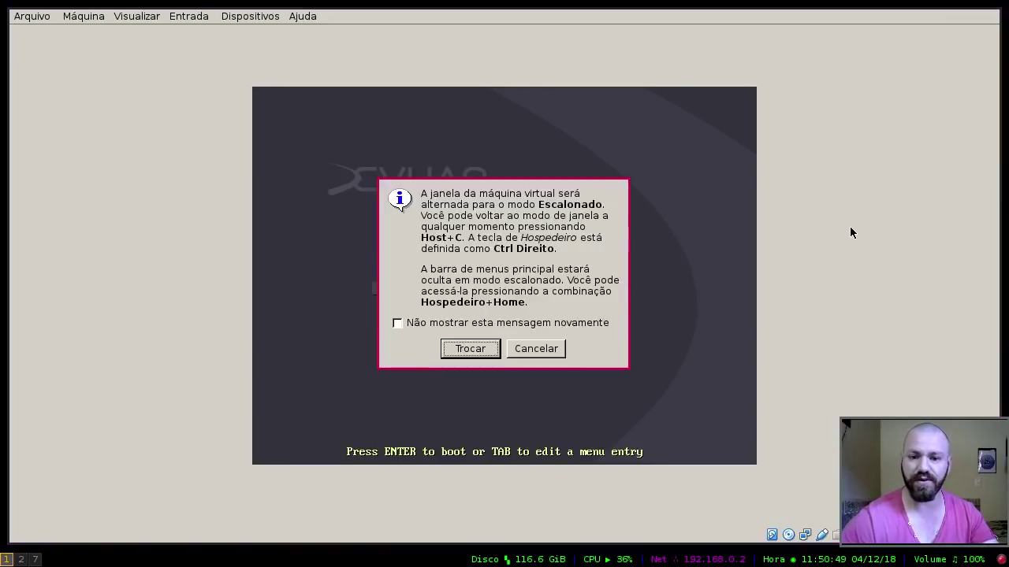
{"action": "key", "text": "Return"}
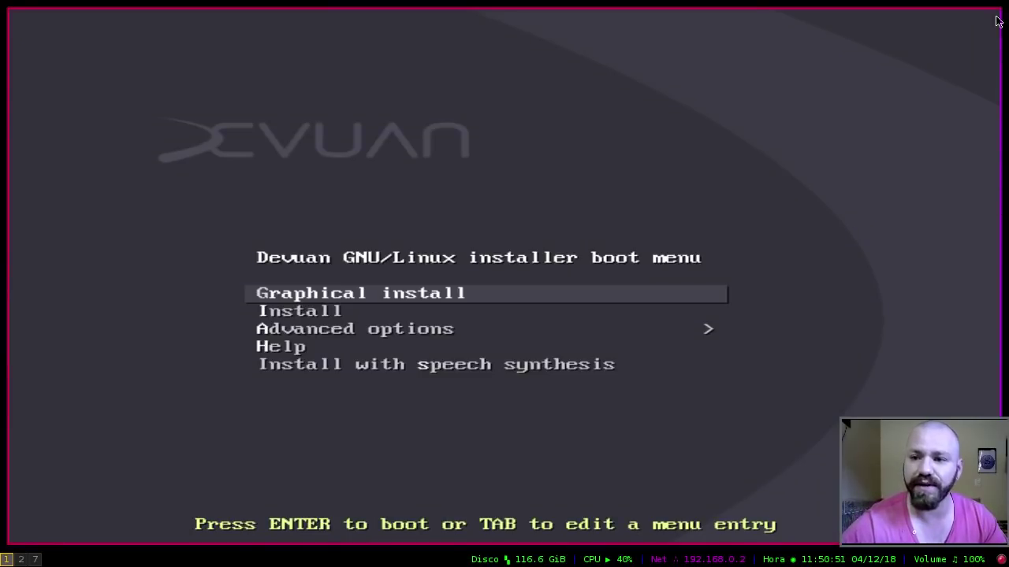
Step: Boot the Graphical install option from the Devuan boot menu
{"action": "key", "text": "Down"}
{"action": "key", "text": "Up"}
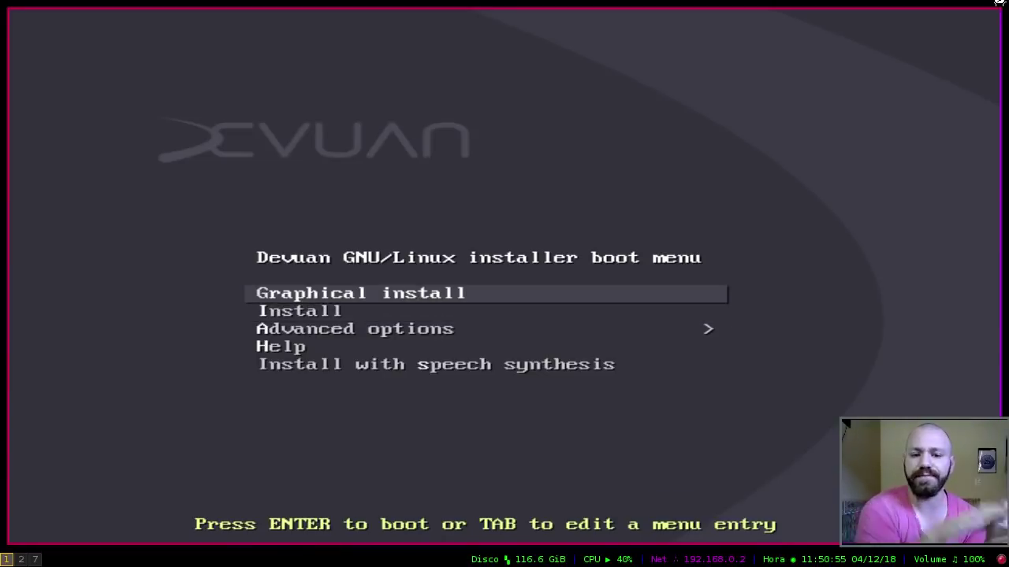
{"action": "key", "text": "Return"}
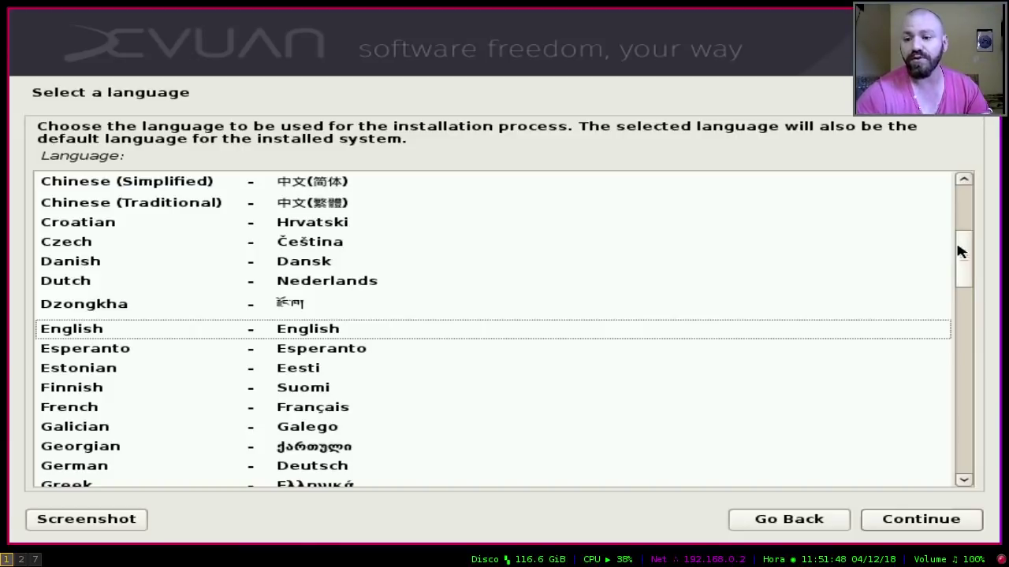
Step: Choose Portuguese (Brazil) as language, Brasil as location and the Português Brasileiro keyboard
{"action": "scroll", "coordinate": [710, 268], "scroll_direction": "down", "scroll_amount": 1}
{"action": "scroll", "coordinate": [378, 293], "scroll_direction": "down", "scroll_amount": 2}
{"action": "scroll", "coordinate": [362, 304], "scroll_direction": "up", "scroll_amount": 2}
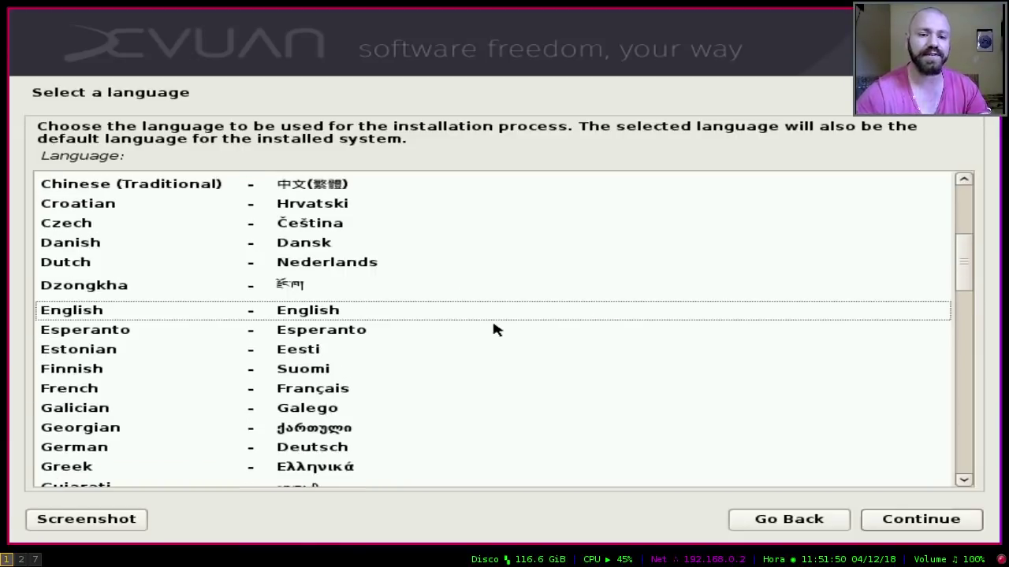
{"action": "type", "text": "p"}
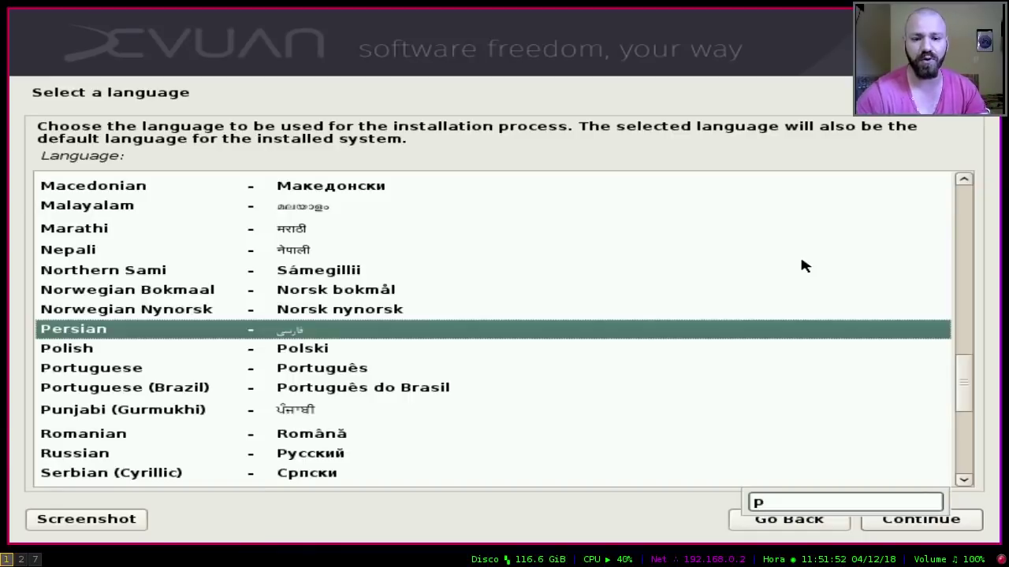
{"action": "type", "text": "o"}
{"action": "key", "text": "Down"}
{"action": "key", "text": "Down"}
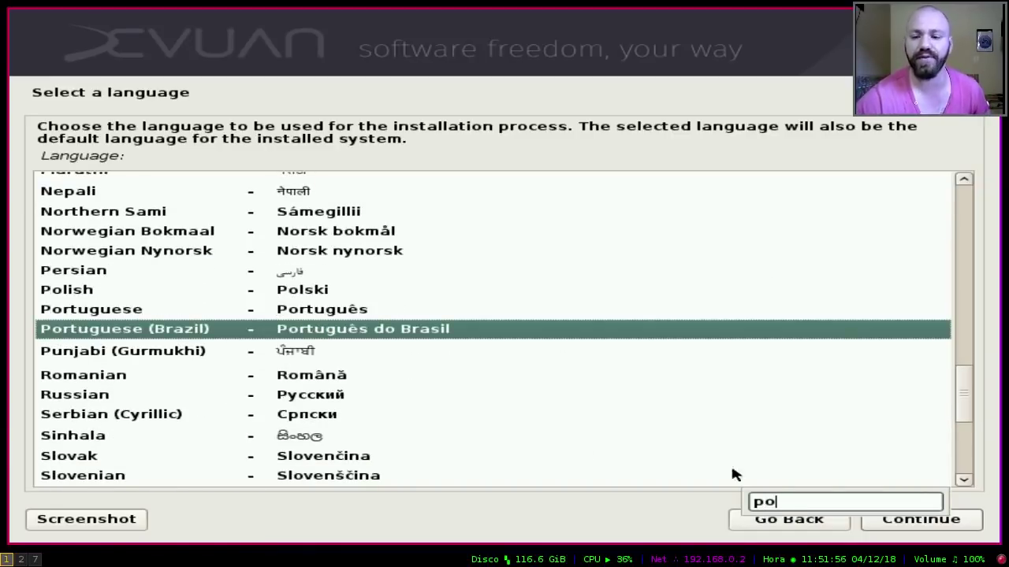
{"action": "left_click", "coordinate": [914, 522]}
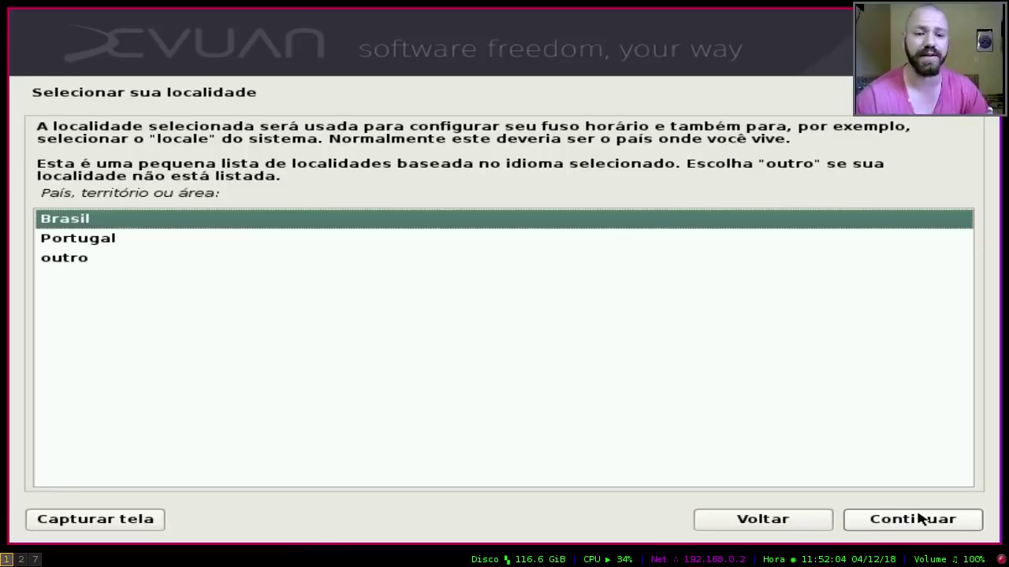
{"action": "left_click", "coordinate": [918, 518]}
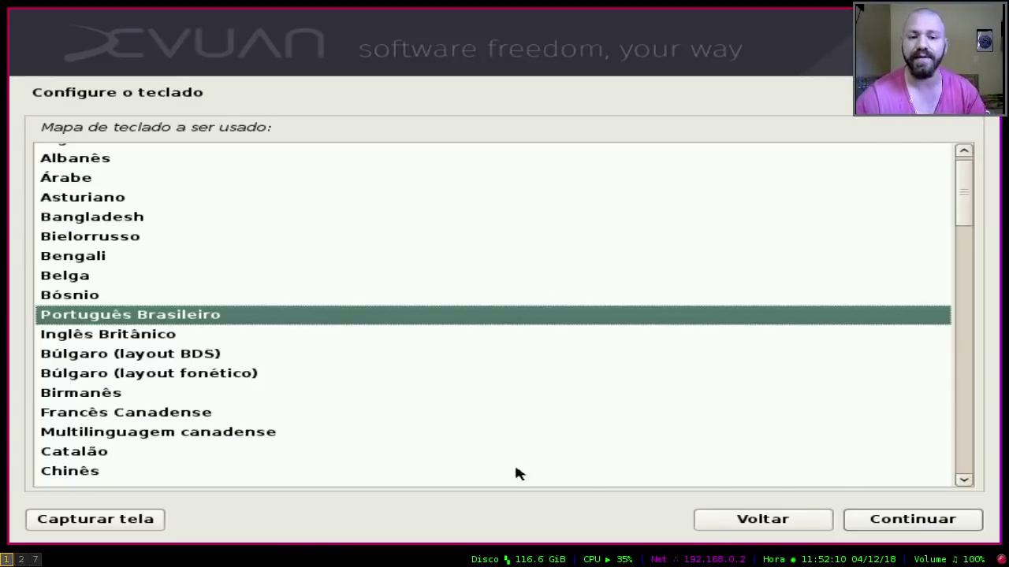
{"action": "left_click", "coordinate": [914, 519]}
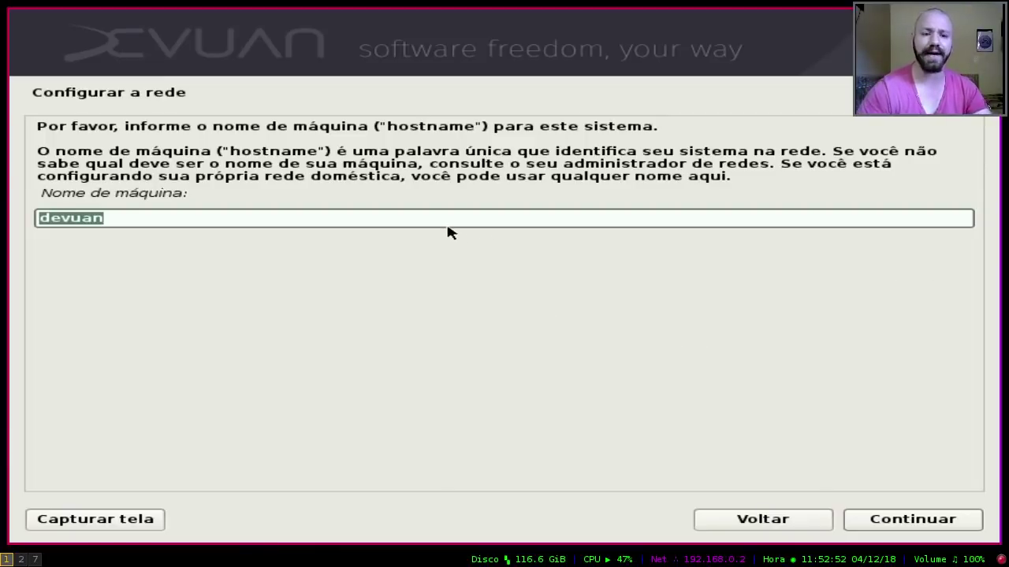
Step: Replace the default hostname with Devuan
{"action": "key", "text": "BackSpace"}
{"action": "type", "text": "Devuan"}
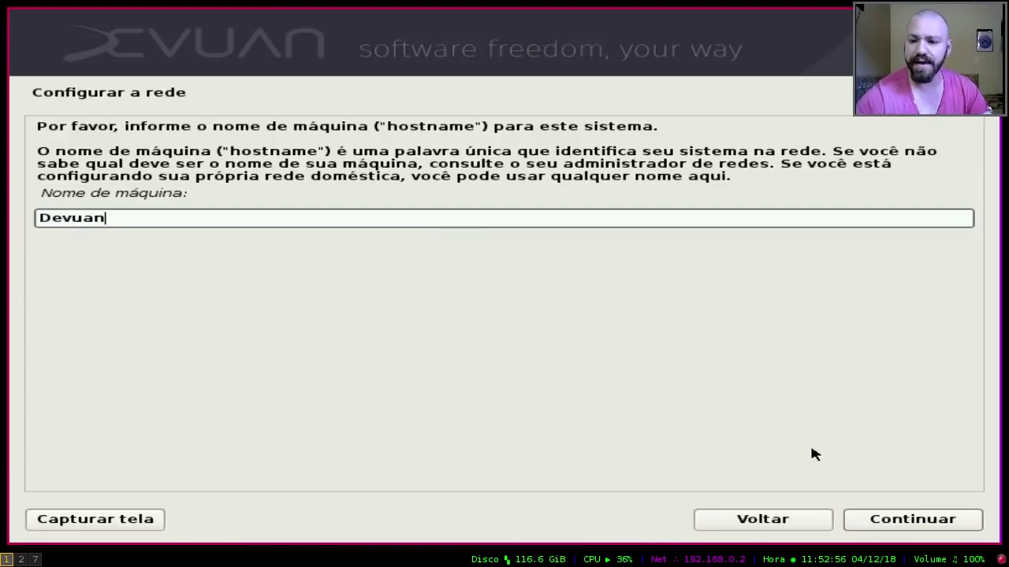
{"action": "left_click", "coordinate": [933, 524]}
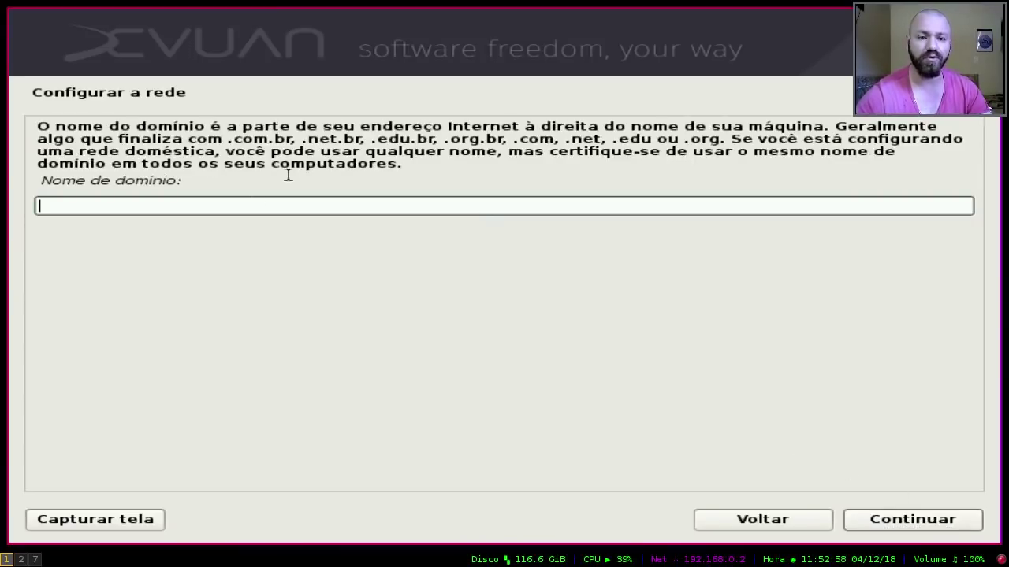
Step: Enter devuan.local.org as the domain name
{"action": "type", "text": "devuan"}
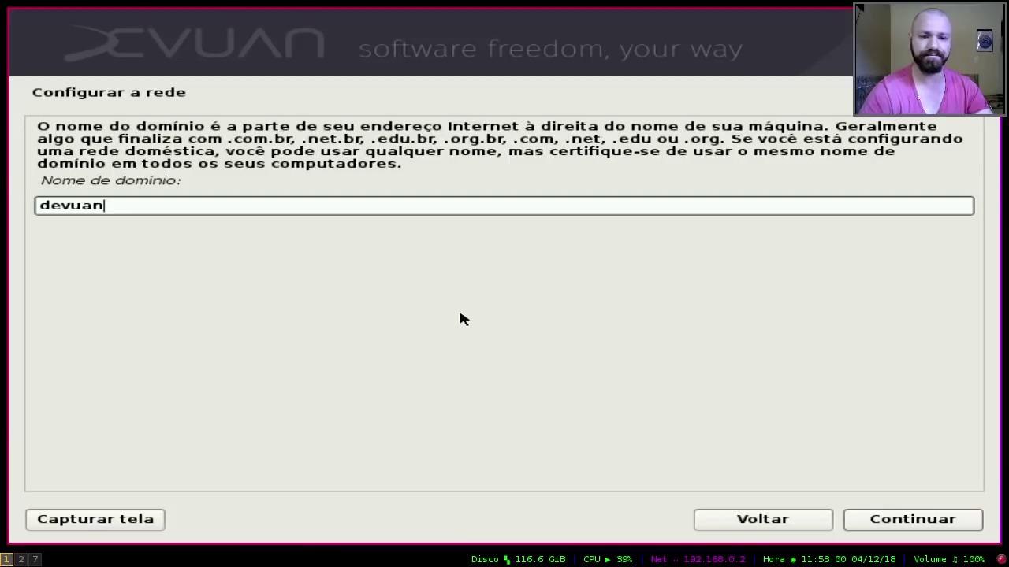
{"action": "type", "text": ".local.o"}
{"action": "key", "text": "BackSpace"}
{"action": "key", "text": "BackSpace"}
{"action": "key", "text": "BackSpace"}
{"action": "type", "text": "loca"}
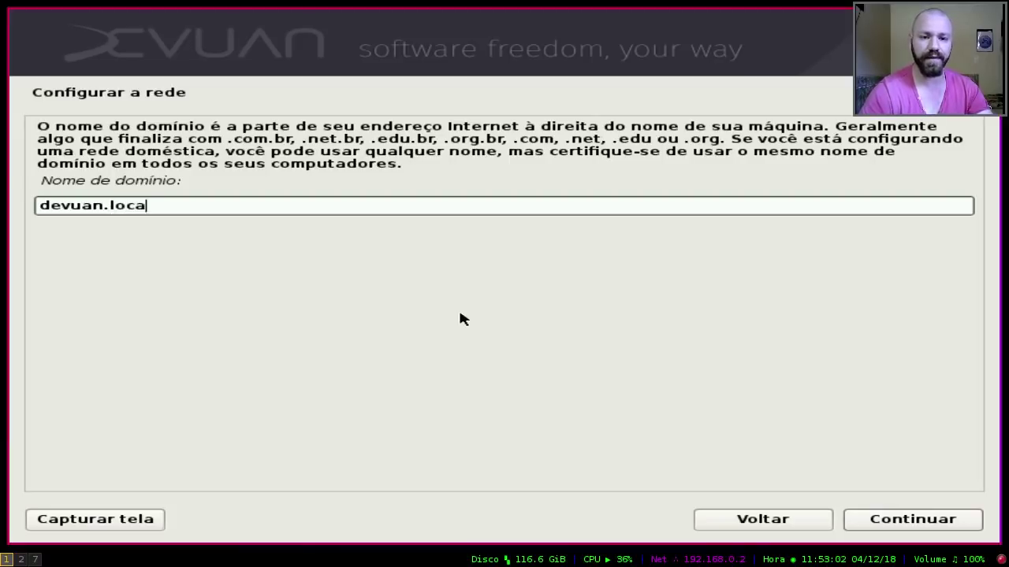
{"action": "type", "text": "l.org"}
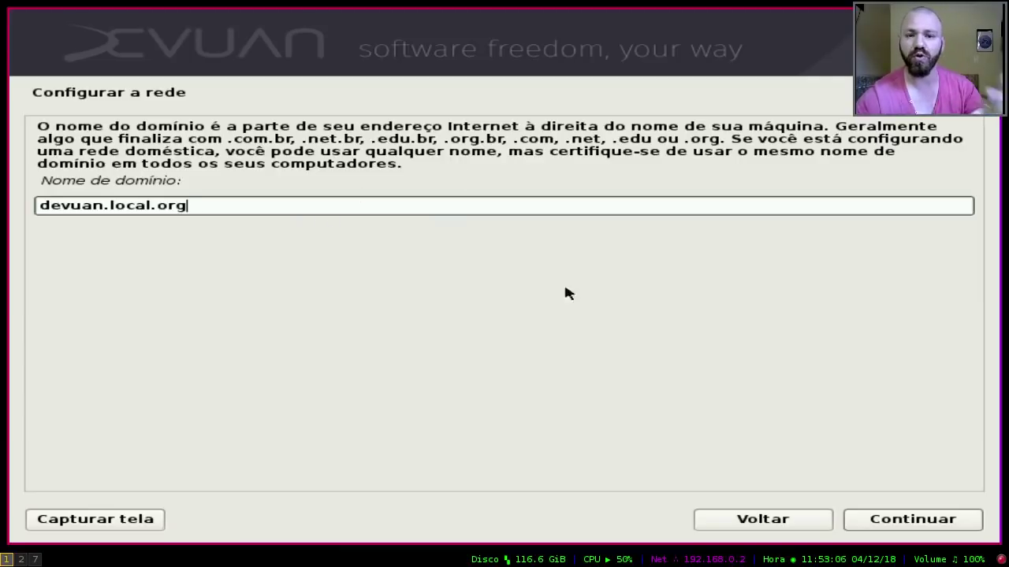
{"action": "left_click", "coordinate": [955, 522]}
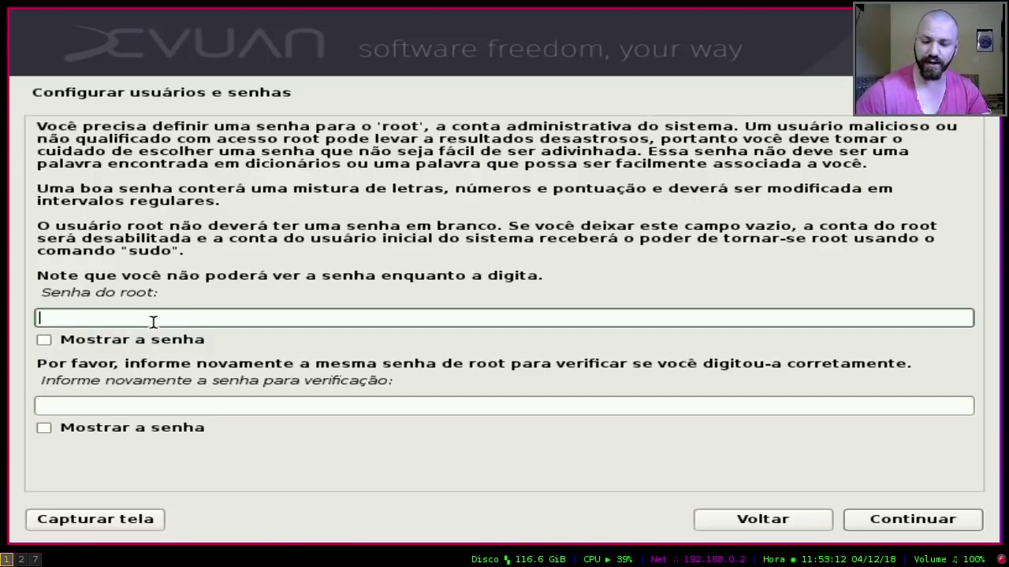
Step: Set and confirm the root password
{"action": "type", "text": "123456"}
{"action": "key", "text": "Tab"}
{"action": "key", "text": "Tab"}
{"action": "type", "text": "123456"}
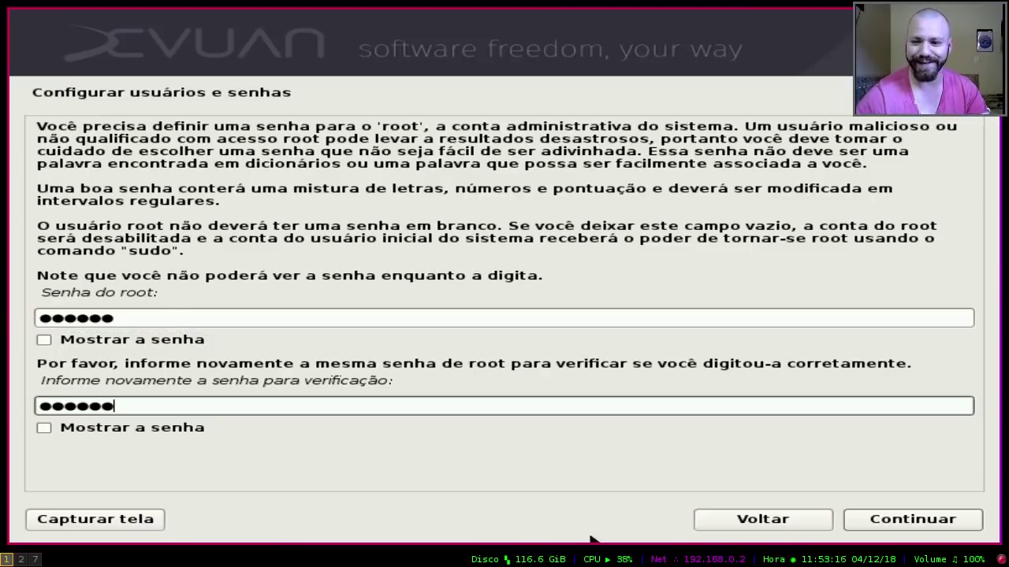
{"action": "left_click", "coordinate": [887, 522]}
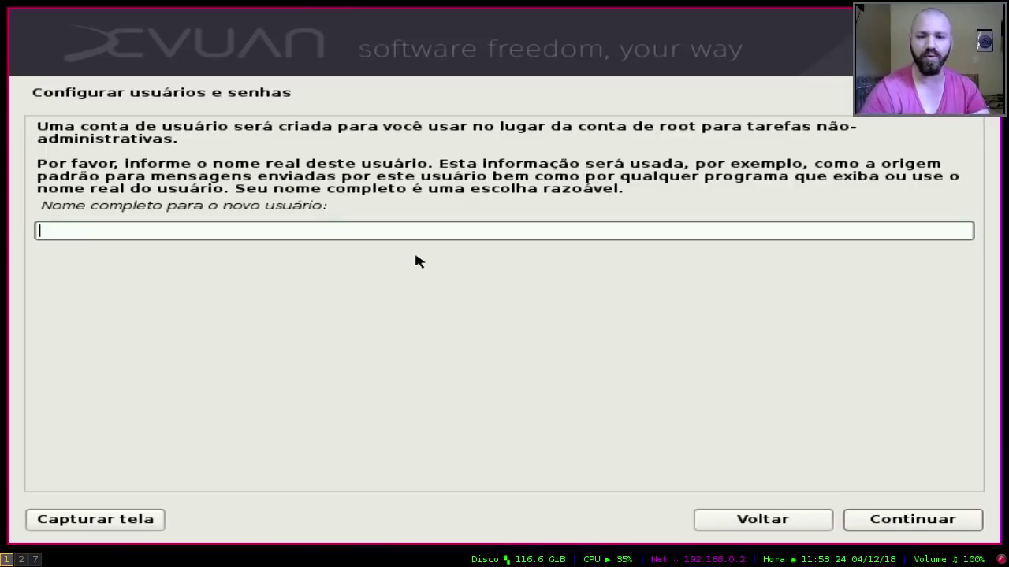
Step: Enter the new user's full name and replace the suggested username with a custom one
{"action": "type", "text": "Je"}
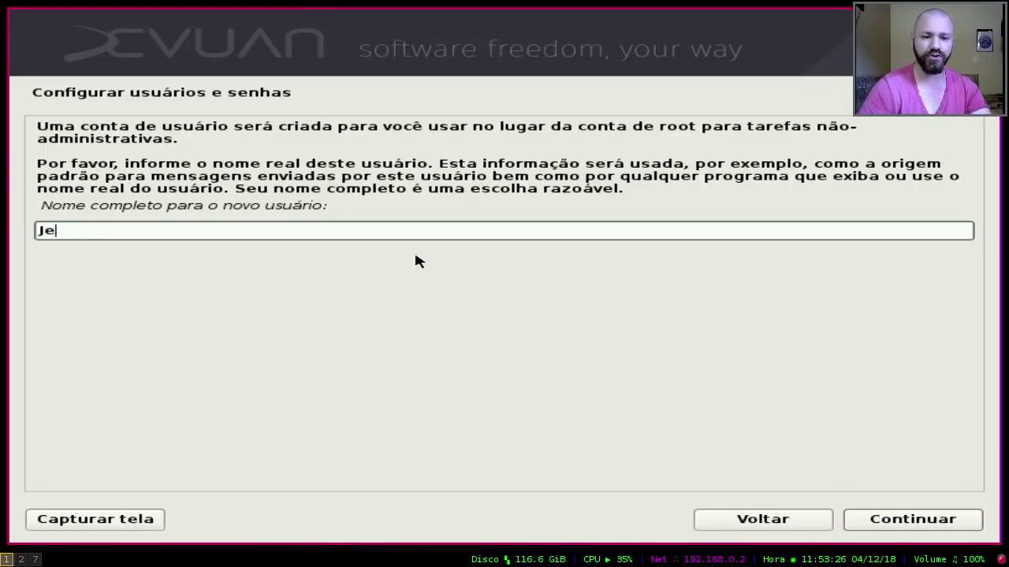
{"action": "type", "text": "fferson Rocha"}
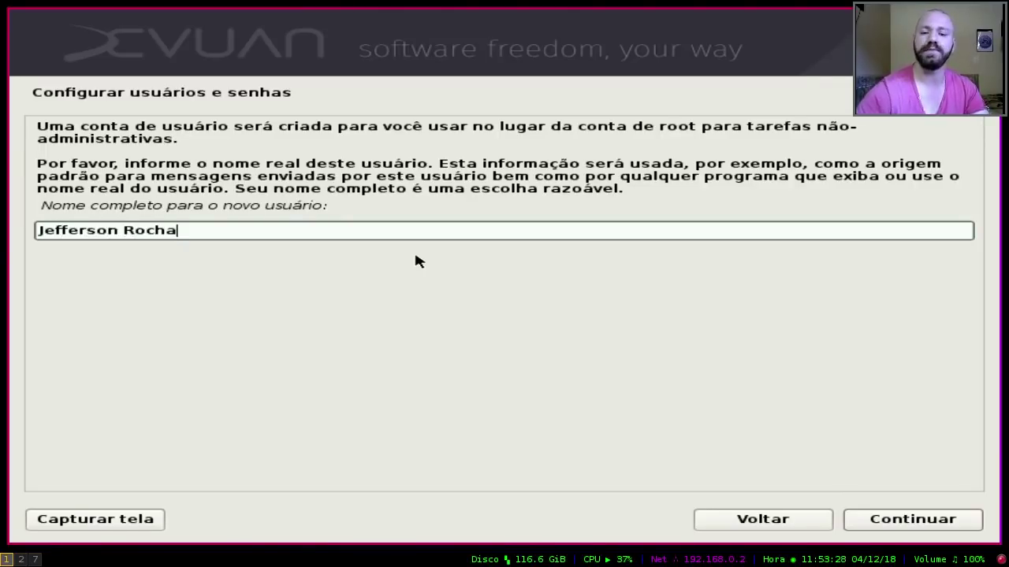
{"action": "left_click", "coordinate": [907, 518]}
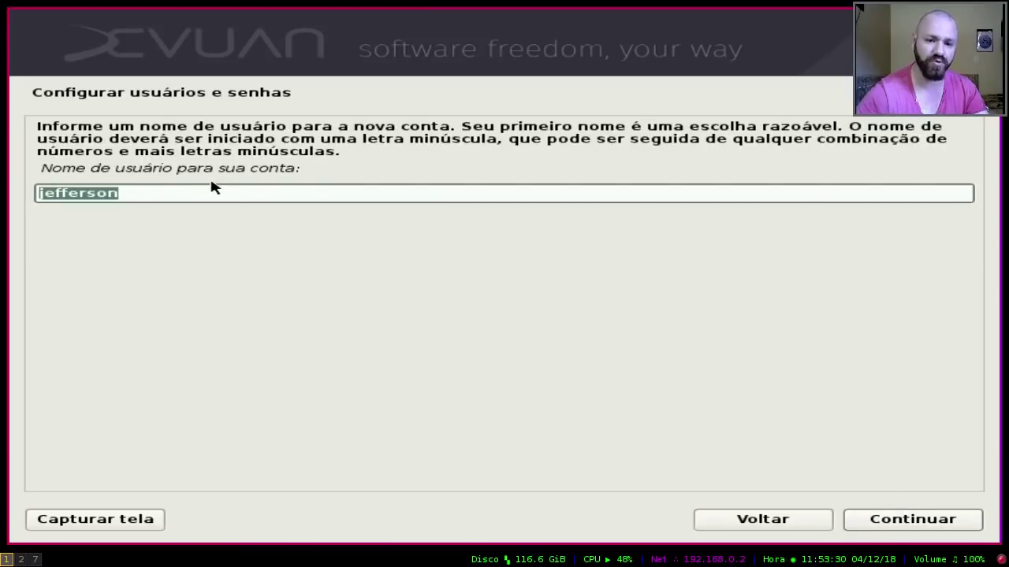
{"action": "key", "text": "Return"}
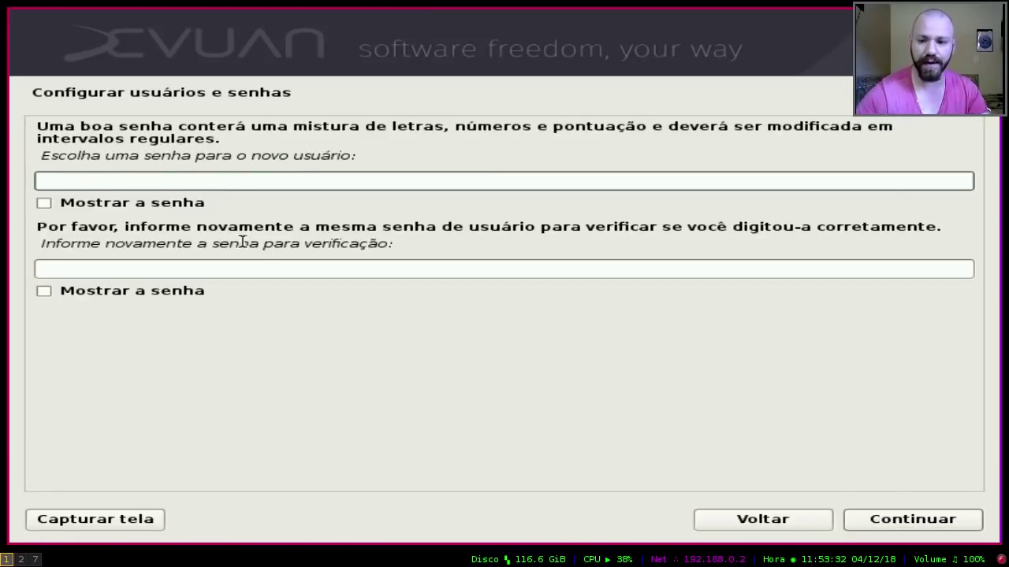
{"action": "left_click", "coordinate": [884, 523]}
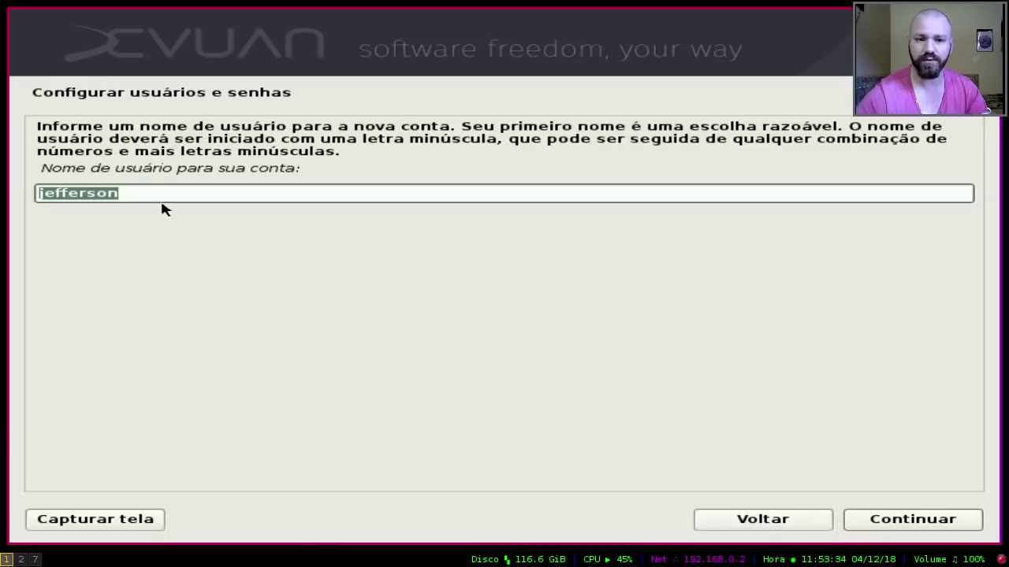
{"action": "type", "text": "slackjeff"}
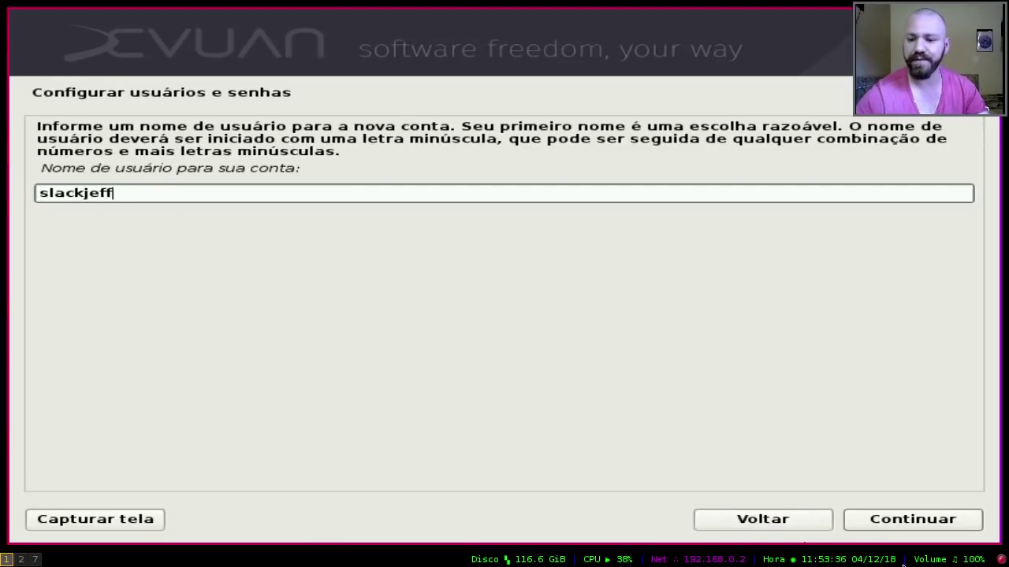
{"action": "left_click", "coordinate": [904, 512]}
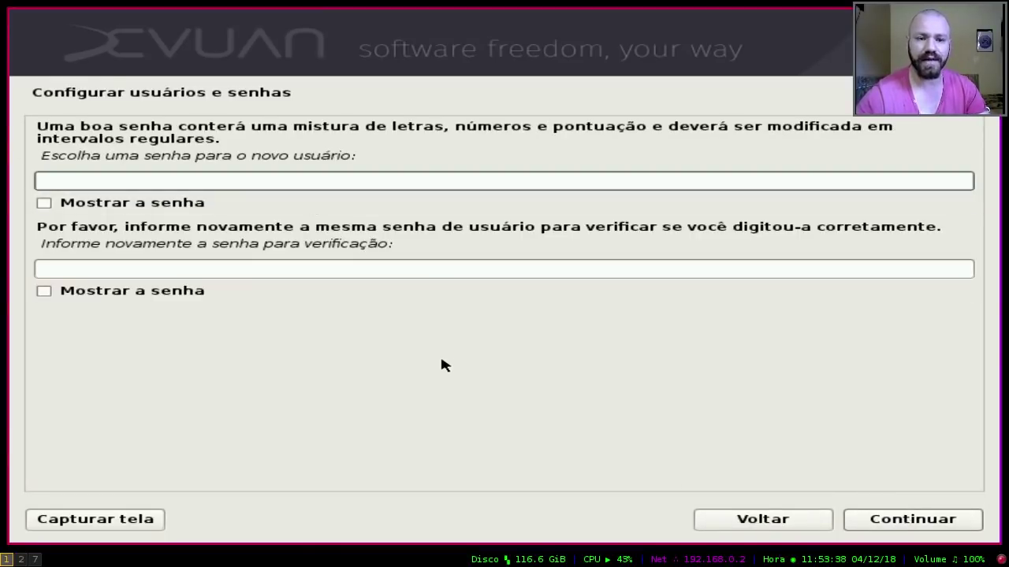
Step: Set and confirm the new user's password
{"action": "type", "text": "******"}
{"action": "key", "text": "Tab"}
{"action": "key", "text": "Tab"}
{"action": "type", "text": "******"}
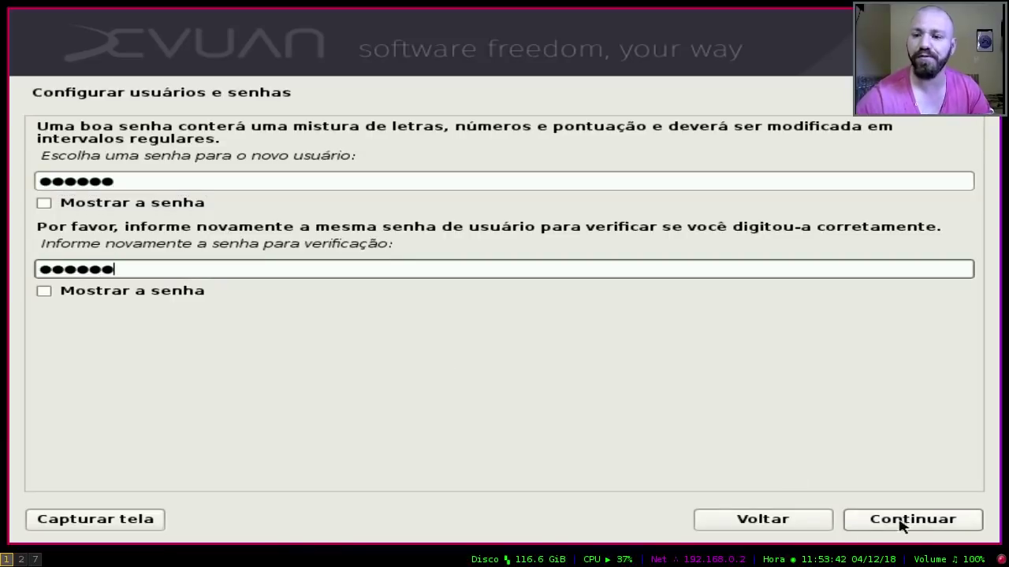
{"action": "left_click", "coordinate": [901, 520]}
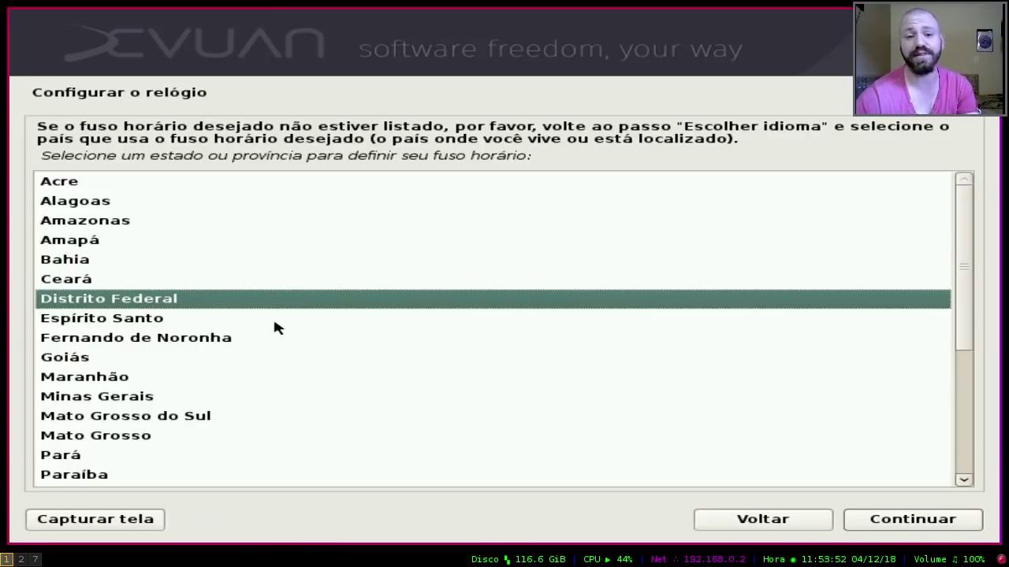
Step: Pick Santa Catarina from the Brazilian state list as the time zone
{"action": "scroll", "coordinate": [205, 378], "scroll_direction": "down", "scroll_amount": 2}
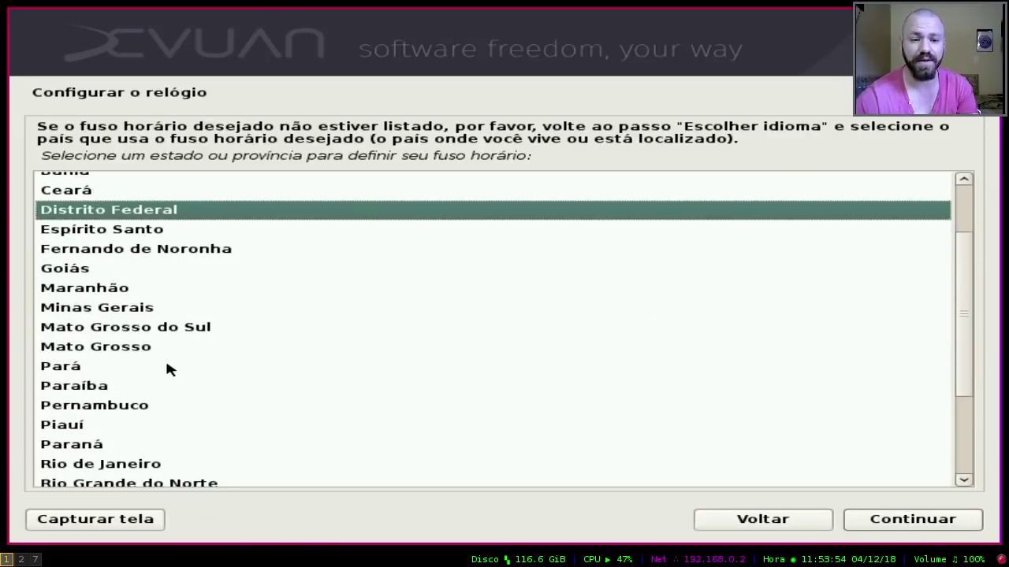
{"action": "scroll", "coordinate": [189, 331], "scroll_direction": "down", "scroll_amount": 1}
{"action": "scroll", "coordinate": [221, 299], "scroll_direction": "up", "scroll_amount": 2}
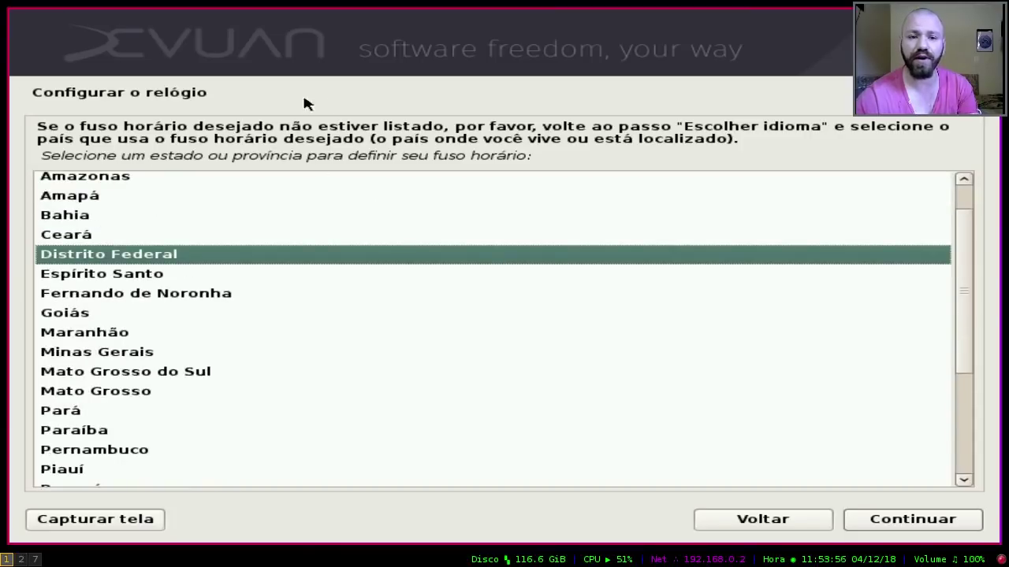
{"action": "scroll", "coordinate": [199, 292], "scroll_direction": "down", "scroll_amount": 1}
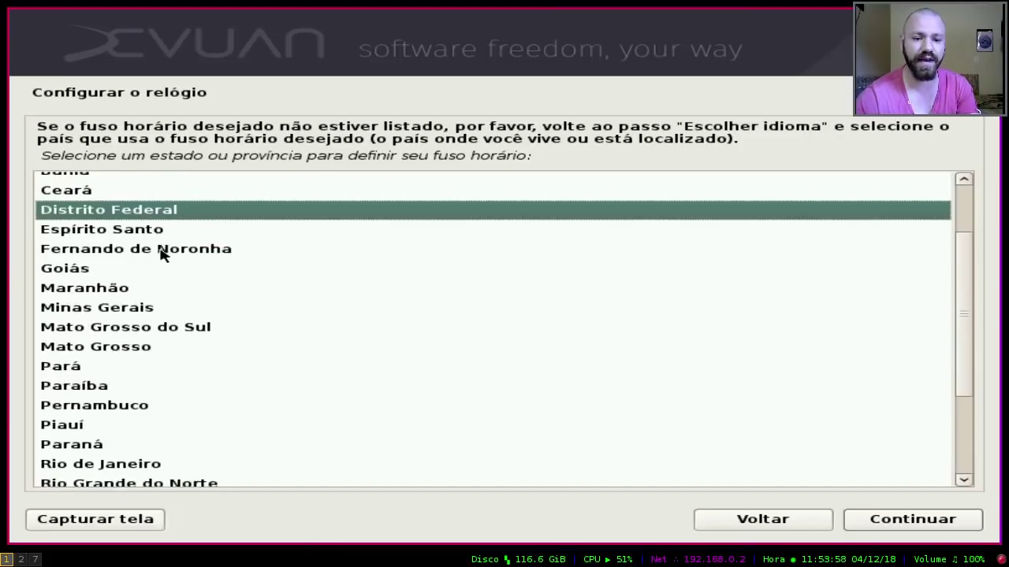
{"action": "scroll", "coordinate": [157, 268], "scroll_direction": "down", "scroll_amount": 3}
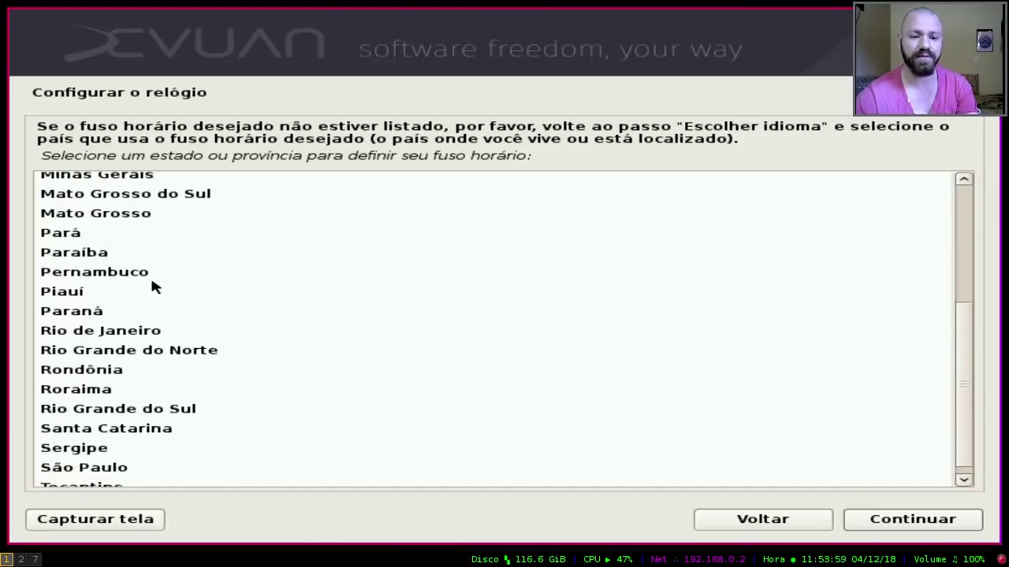
{"action": "left_click", "coordinate": [98, 424]}
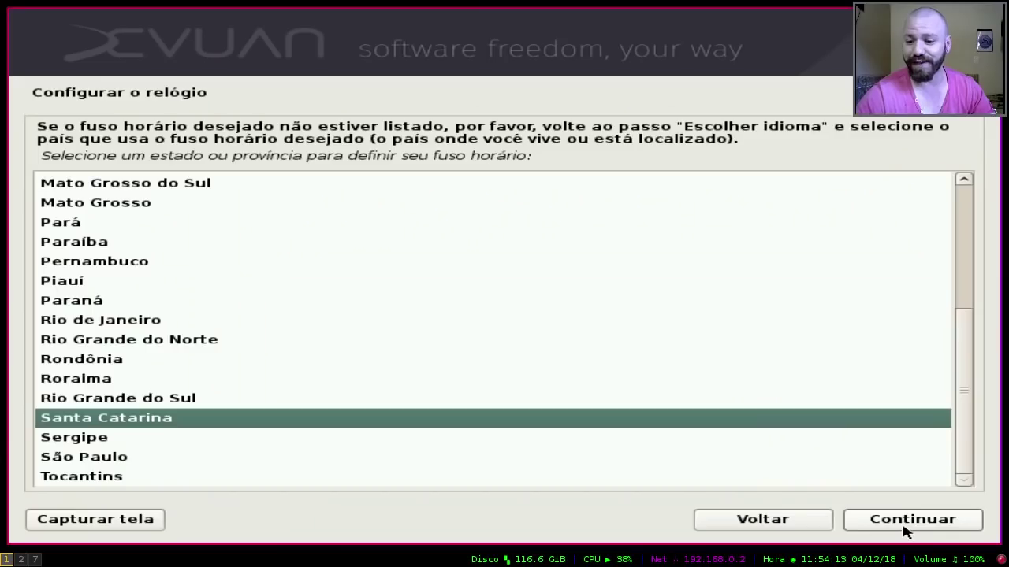
{"action": "left_click", "coordinate": [906, 524]}
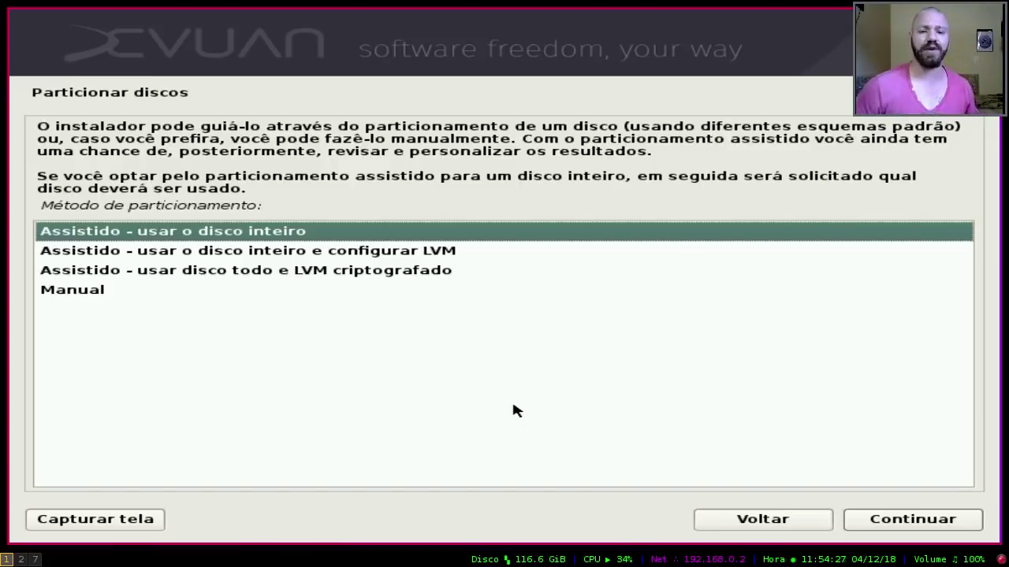
Step: Review the partitioning methods and keep 'Assistido - usar o disco inteiro' selected
{"action": "key", "text": "Down"}
{"action": "key", "text": "Up"}
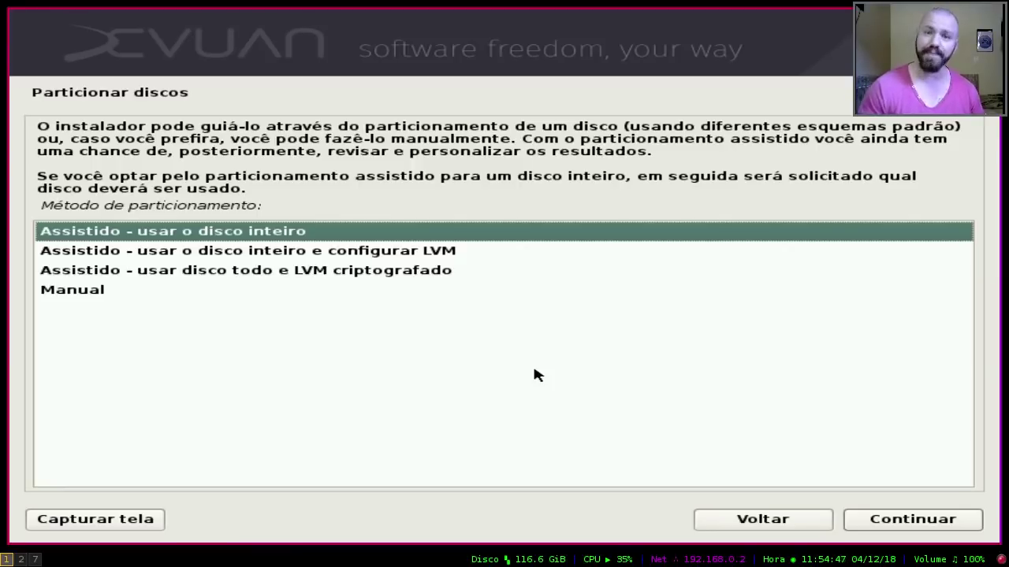
{"action": "key", "text": "Down"}
{"action": "key", "text": "Down"}
{"action": "key", "text": "Down"}
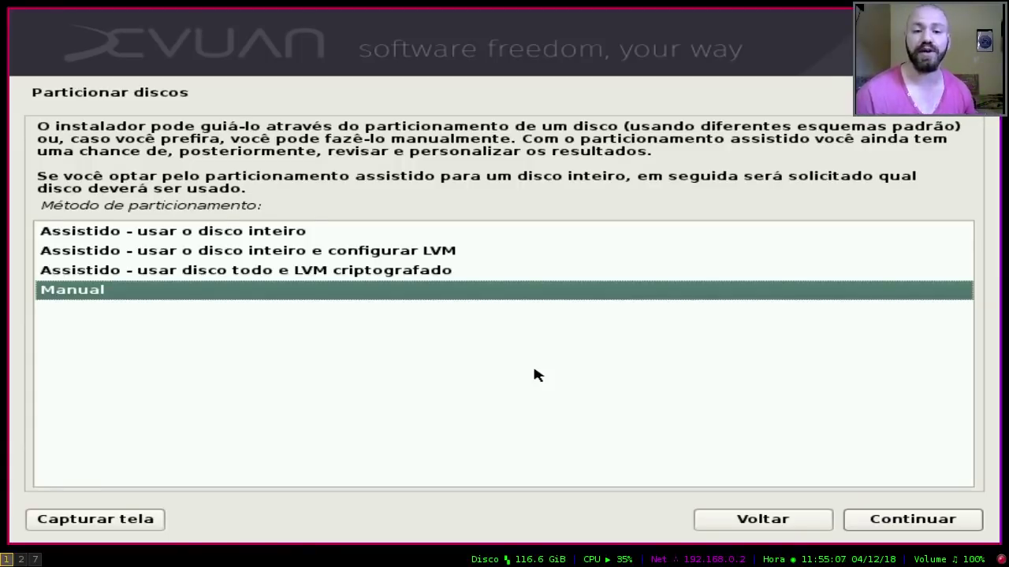
{"action": "key", "text": "Up"}
{"action": "key", "text": "Up"}
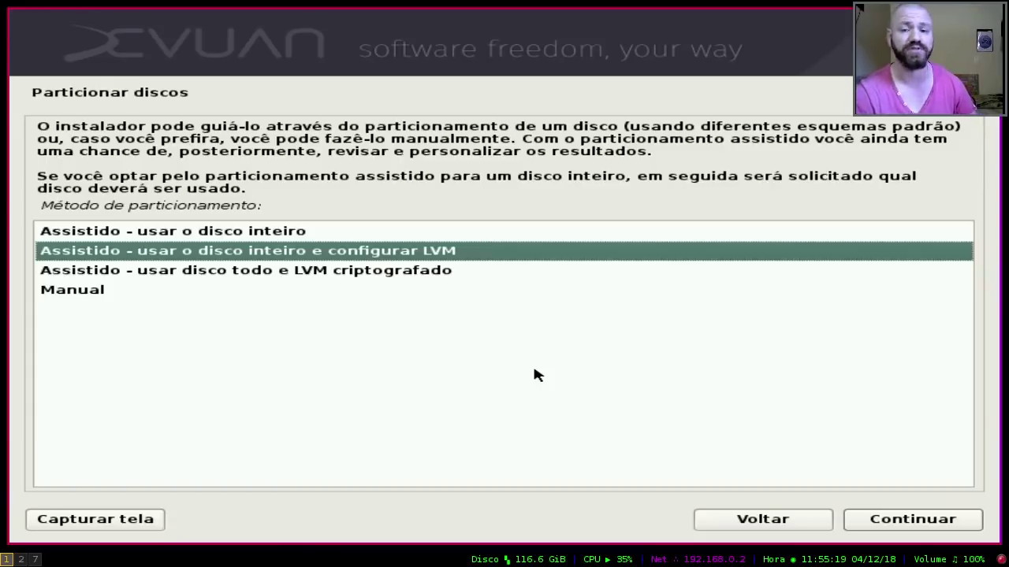
{"action": "key", "text": "Down"}
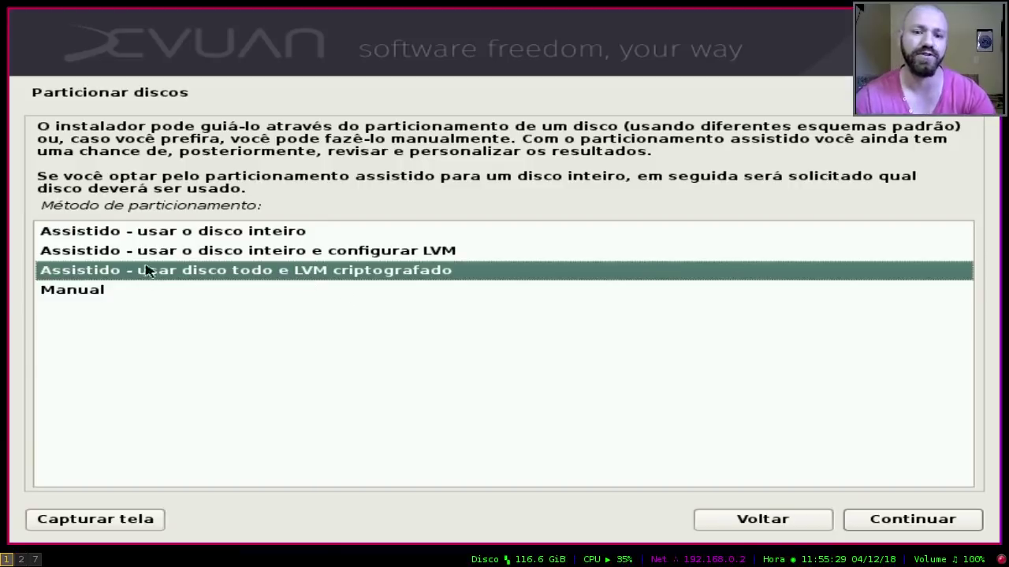
{"action": "key", "text": "Up"}
{"action": "key", "text": "Up"}
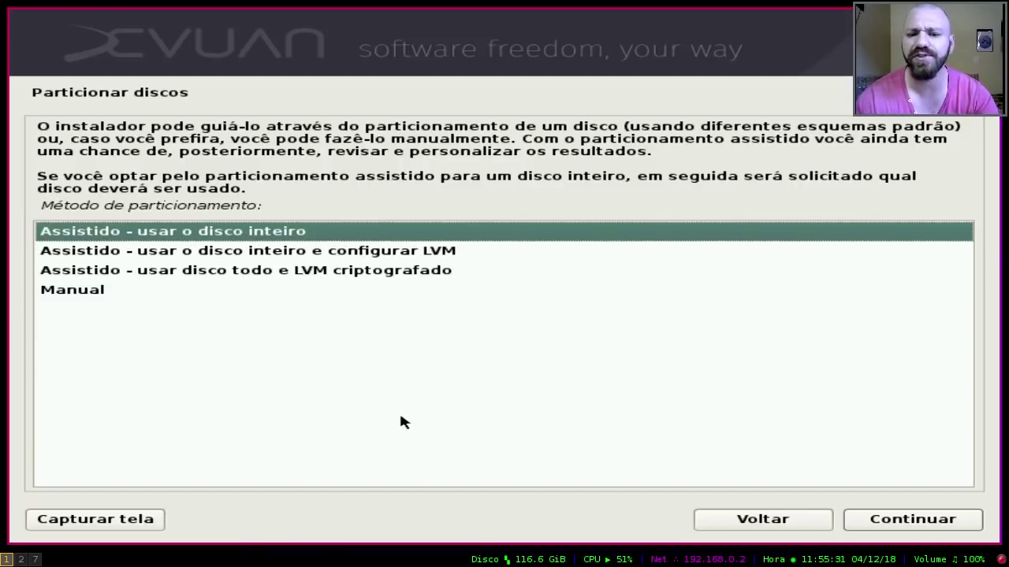
{"action": "left_click", "coordinate": [924, 531]}
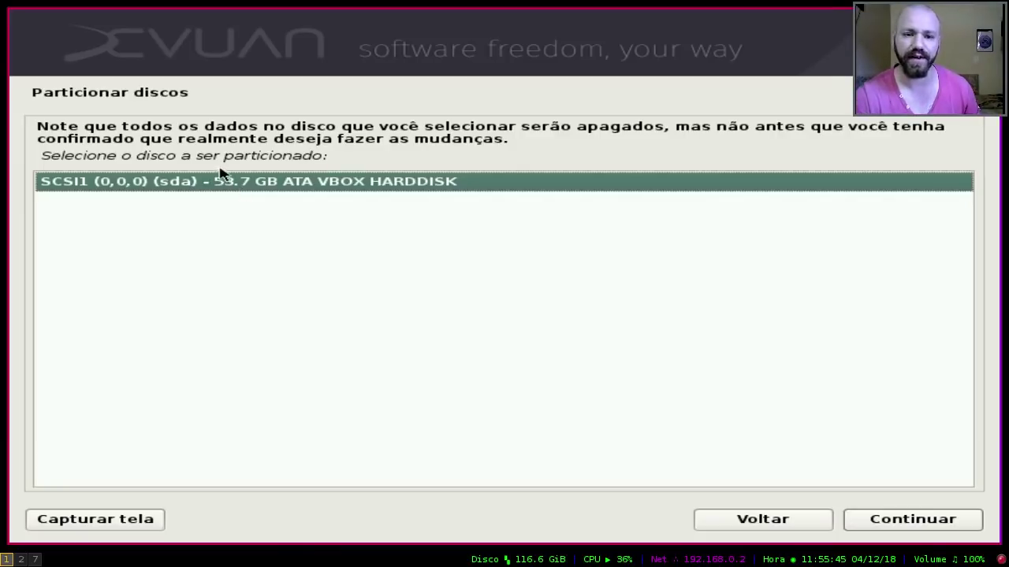
Step: Select the 53.7 GB SCSI1 (sda) disk and highlight the separate /home partition scheme
{"action": "left_click", "coordinate": [957, 524]}
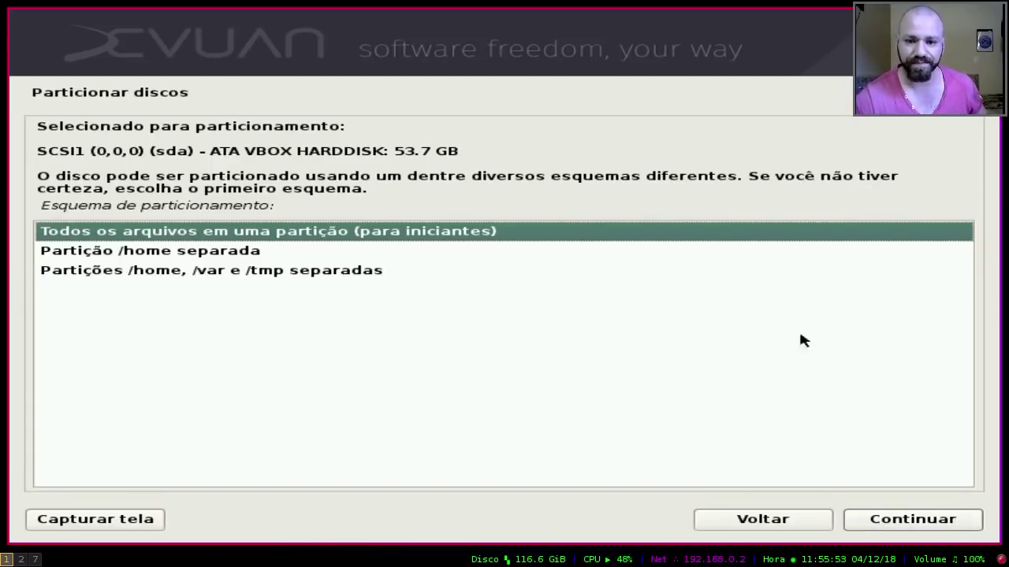
{"action": "key", "text": "Down"}
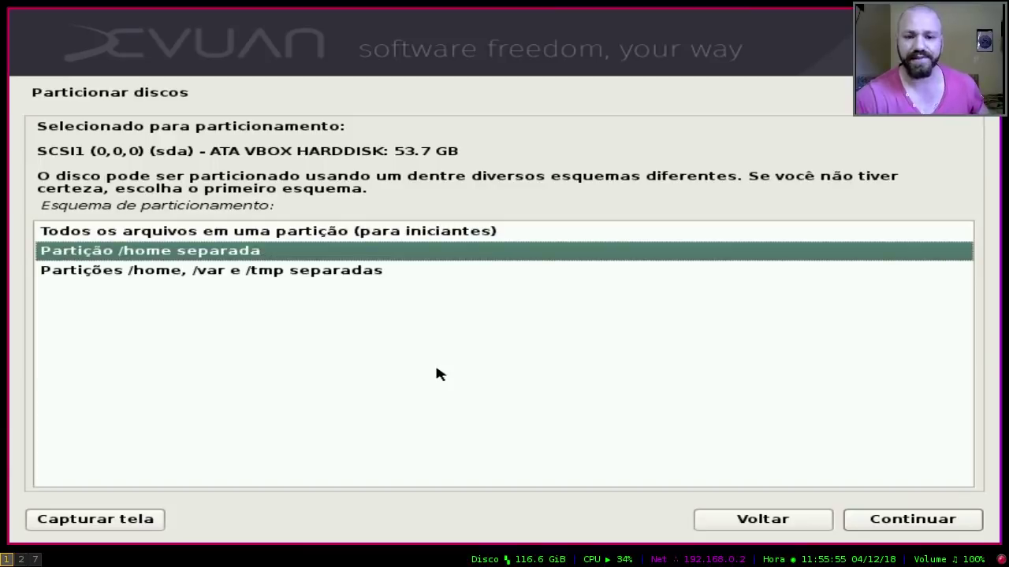
{"action": "key", "text": "Down"}
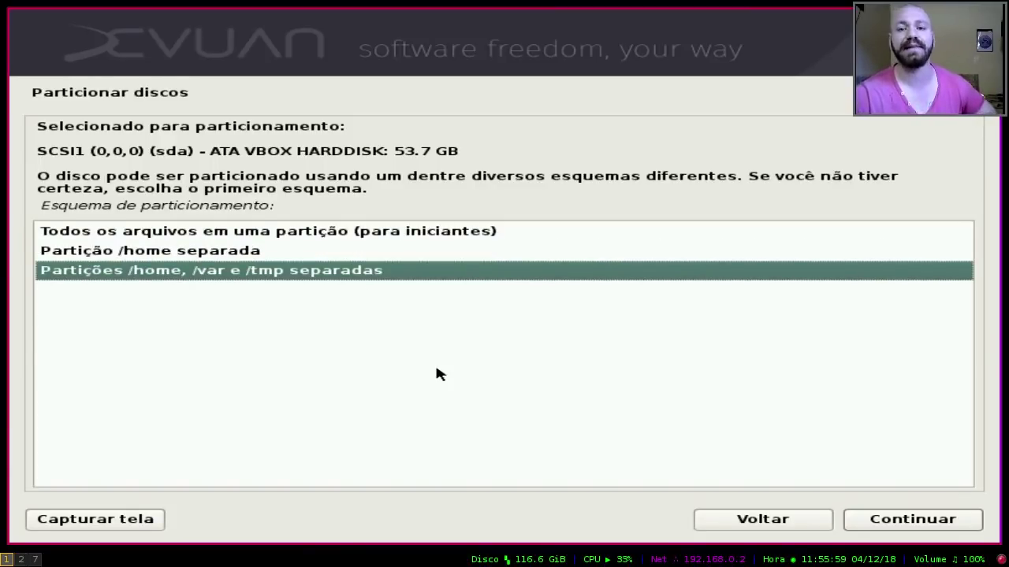
{"action": "key", "text": "Up"}
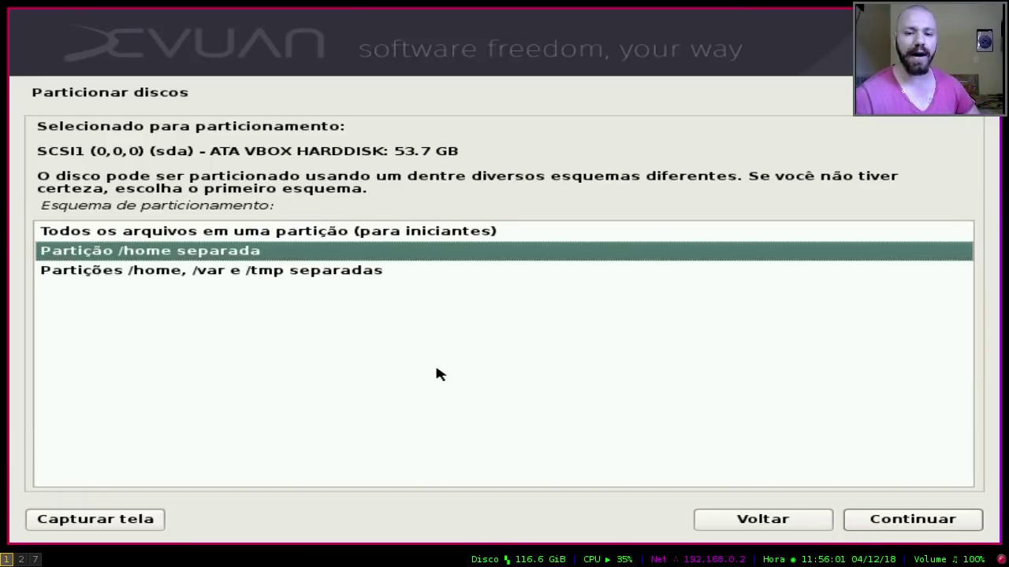
{"action": "key", "text": "Up"}
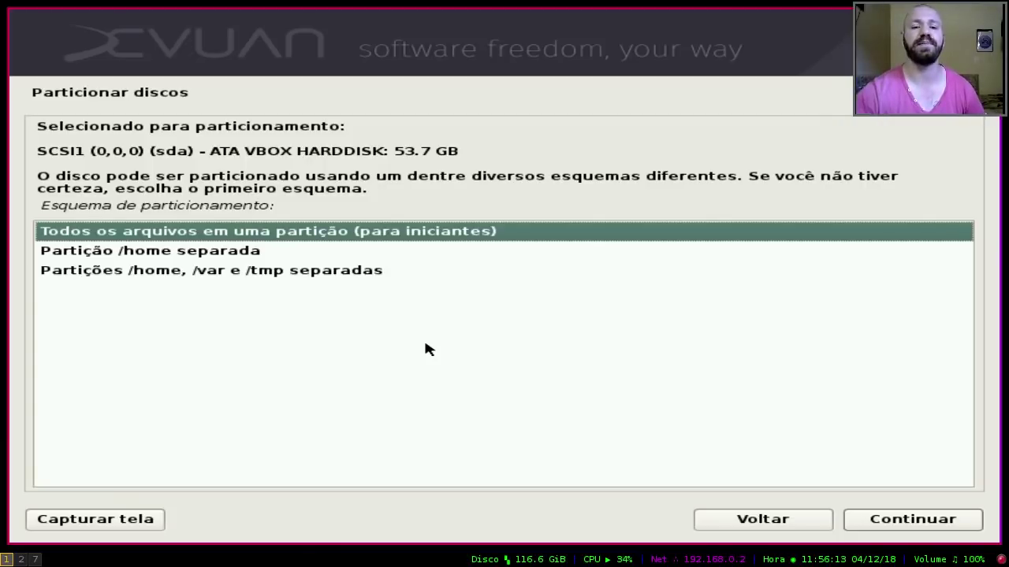
{"action": "key", "text": "Down"}
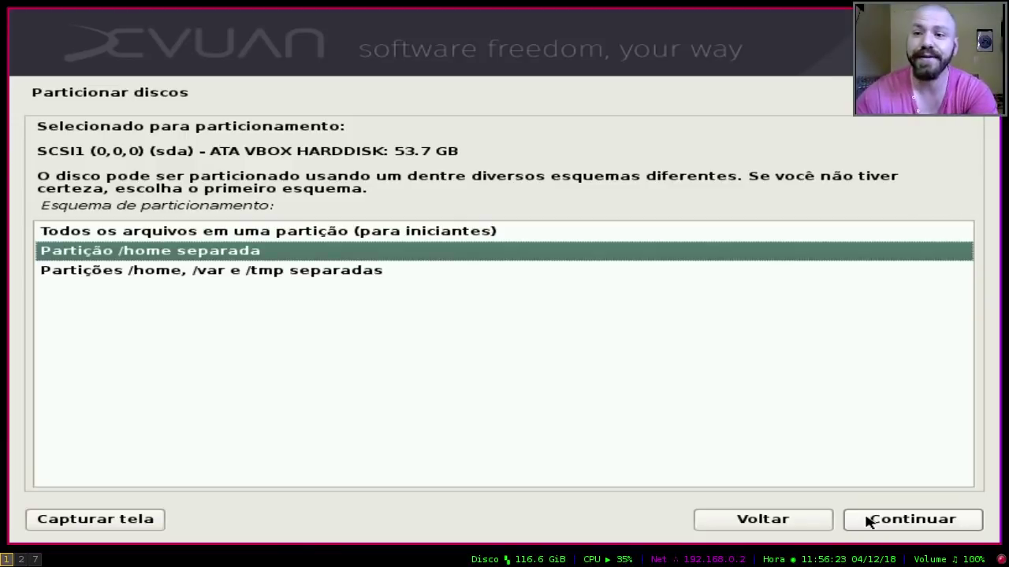
Step: Accept the separate /home scheme, finish partitioning and approve writing the partitions to disk
{"action": "left_click", "coordinate": [867, 522]}
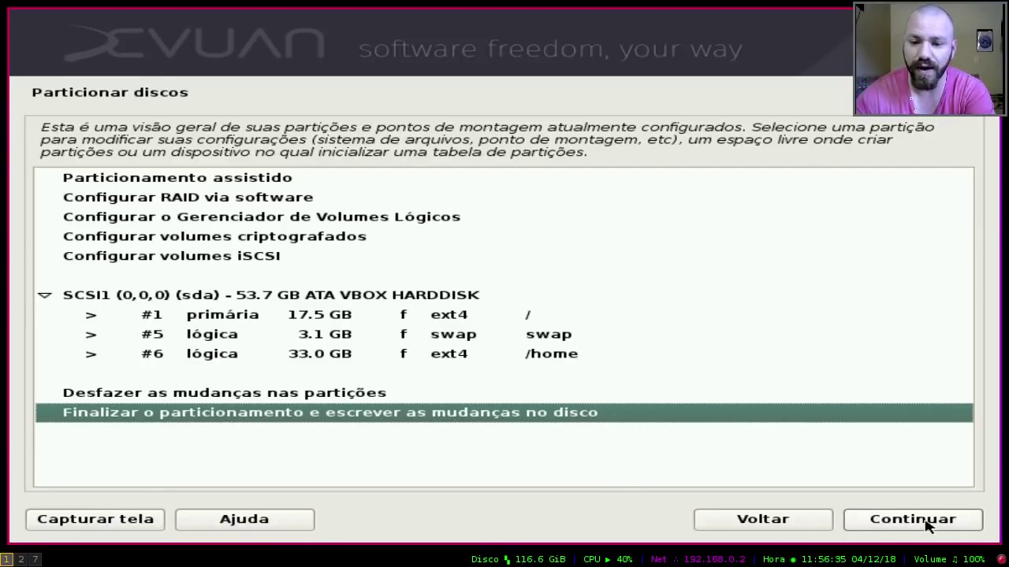
{"action": "left_click", "coordinate": [268, 392]}
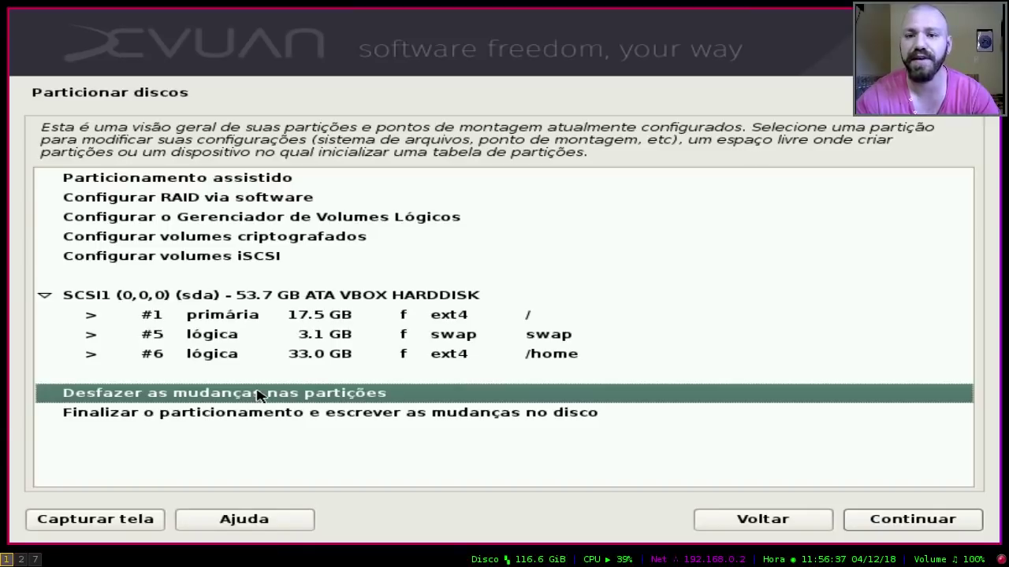
{"action": "left_click", "coordinate": [309, 414]}
{"action": "left_click", "coordinate": [933, 521]}
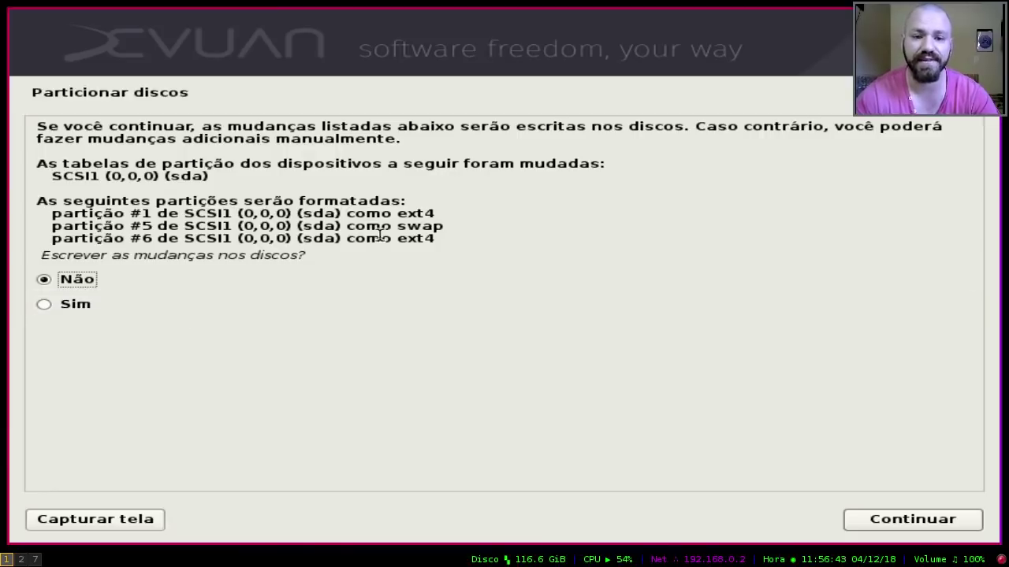
{"action": "left_click", "coordinate": [63, 309]}
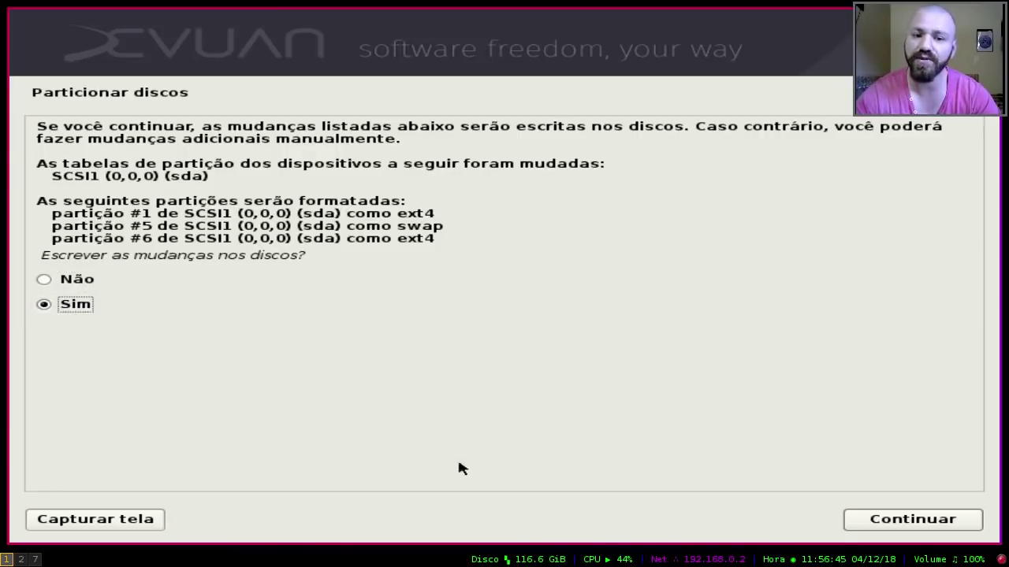
{"action": "left_click", "coordinate": [929, 520]}
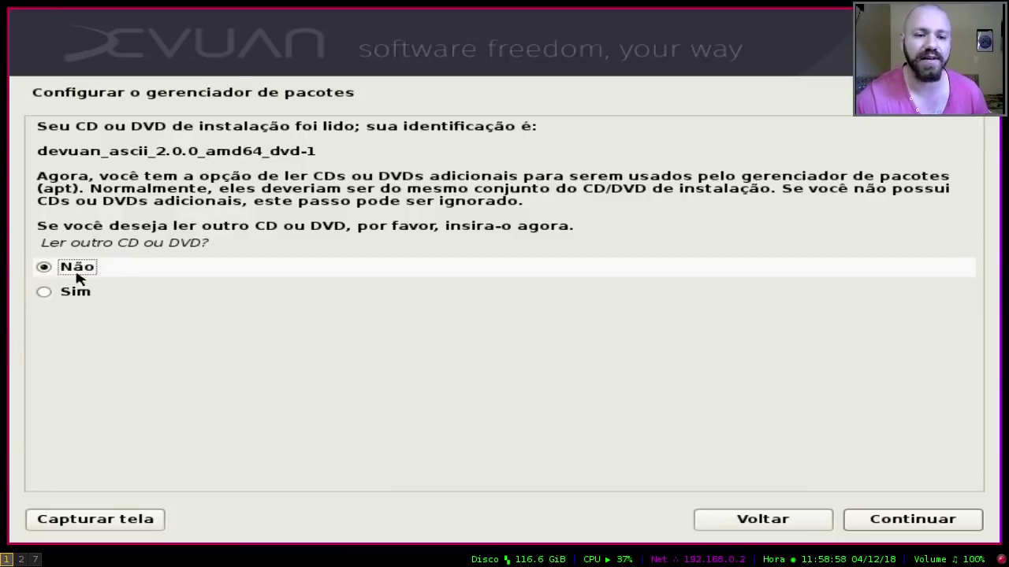
Step: Decline scanning another disc and continue without a network mirror
{"action": "left_click", "coordinate": [948, 527]}
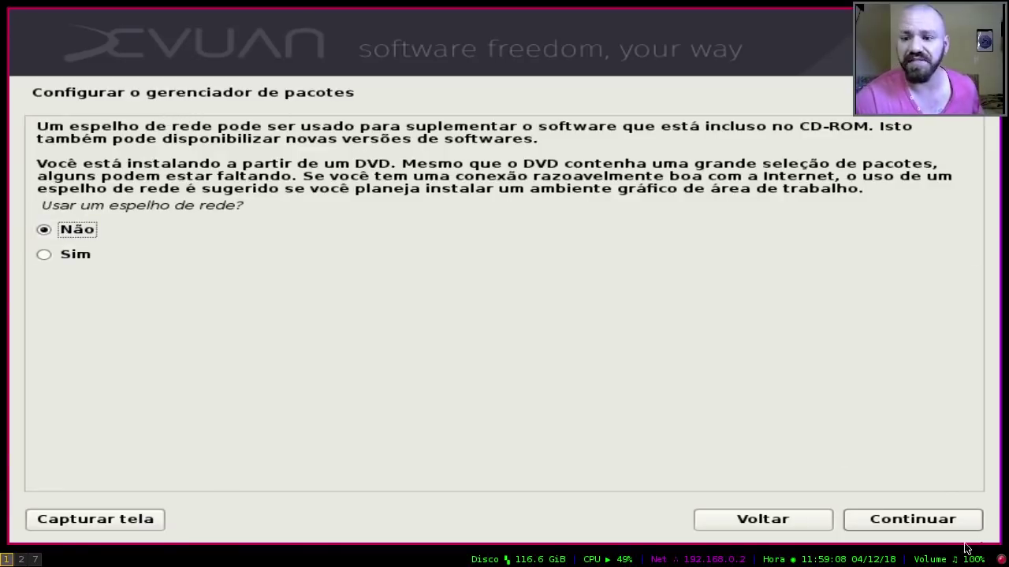
{"action": "left_click", "coordinate": [938, 524]}
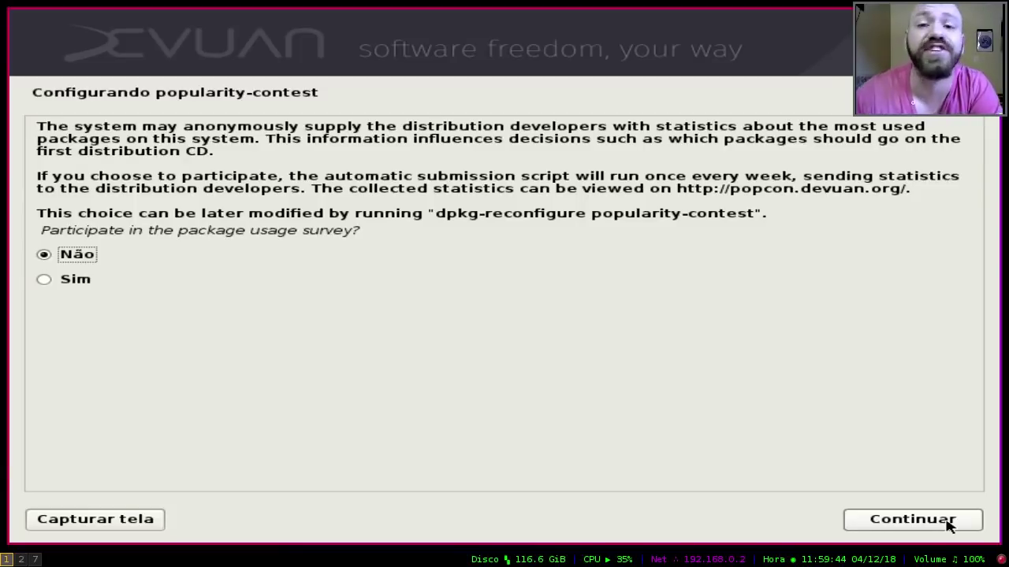
Step: Decline the popularity-contest package usage survey with Não and continue
{"action": "left_click", "coordinate": [949, 524]}
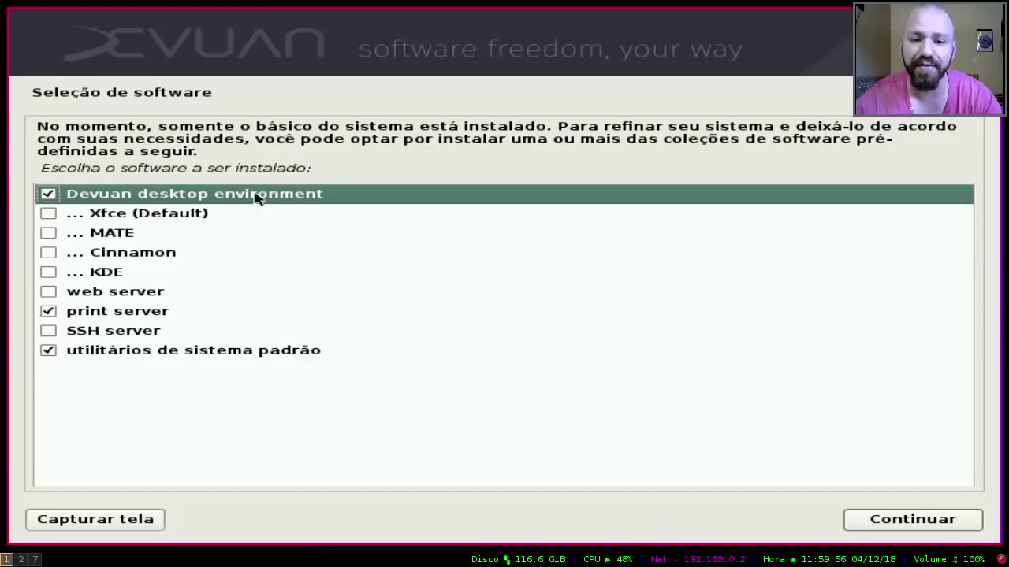
Step: In Seleção de software, tick SSH server and untick print server
{"action": "key", "text": "Down"}
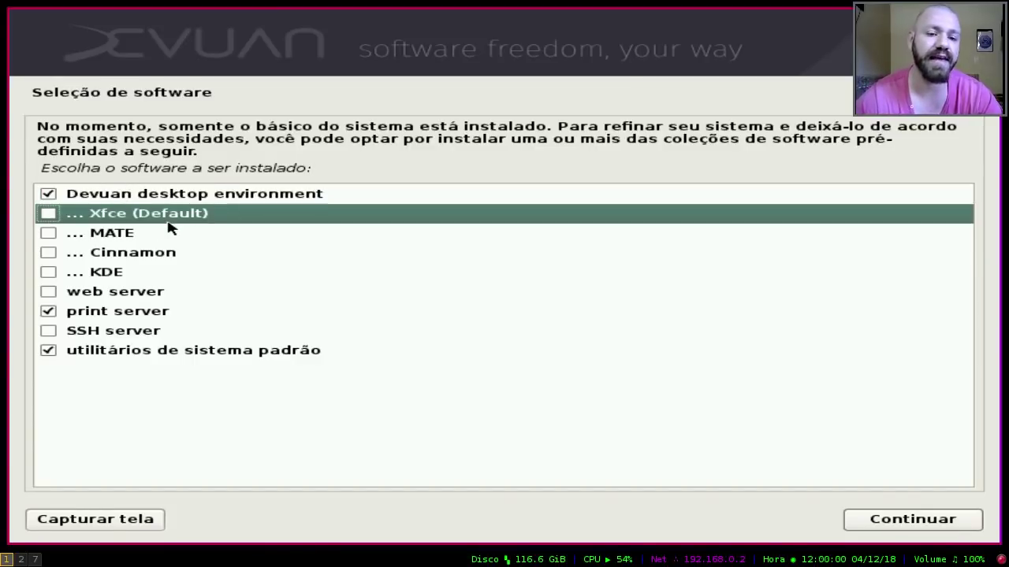
{"action": "key", "text": "Down"}
{"action": "key", "text": "Down"}
{"action": "key", "text": "Down"}
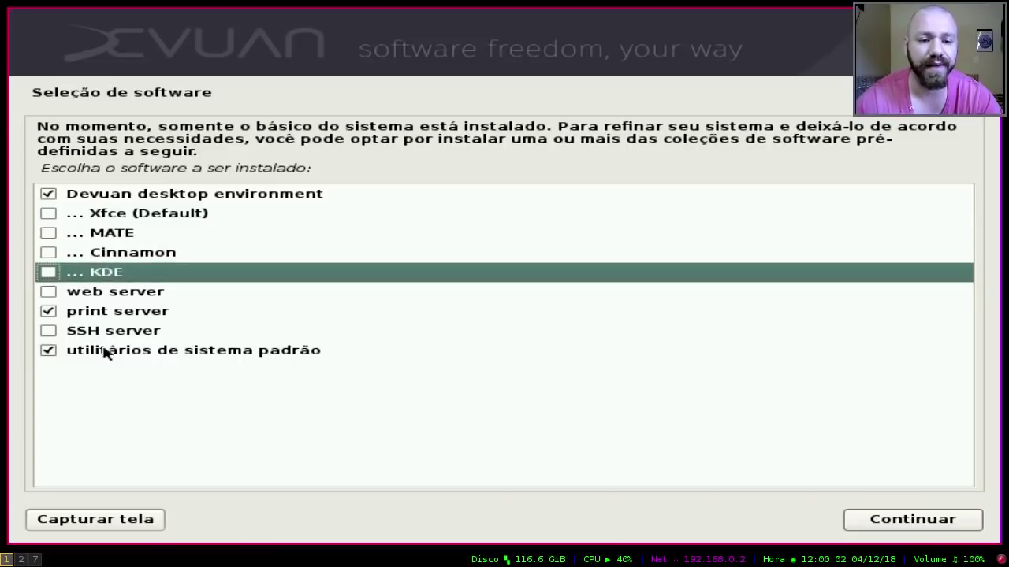
{"action": "key", "text": "Down"}
{"action": "key", "text": "Down"}
{"action": "key", "text": "Down"}
{"action": "left_click", "coordinate": [48, 331]}
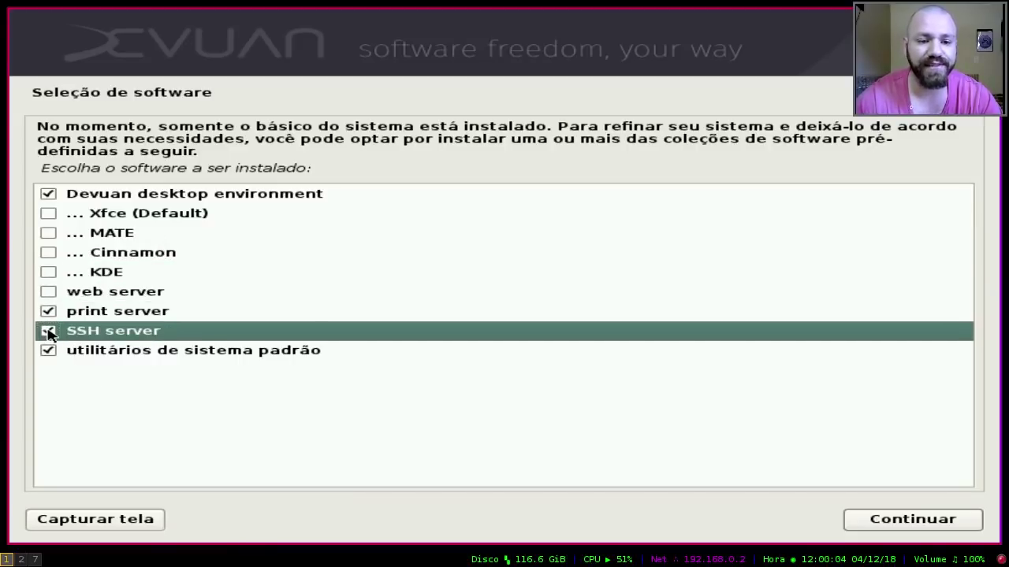
{"action": "key", "text": "Up"}
{"action": "key", "text": "Up"}
{"action": "key", "text": "Down"}
{"action": "left_click", "coordinate": [48, 313]}
{"action": "key", "text": "Down"}
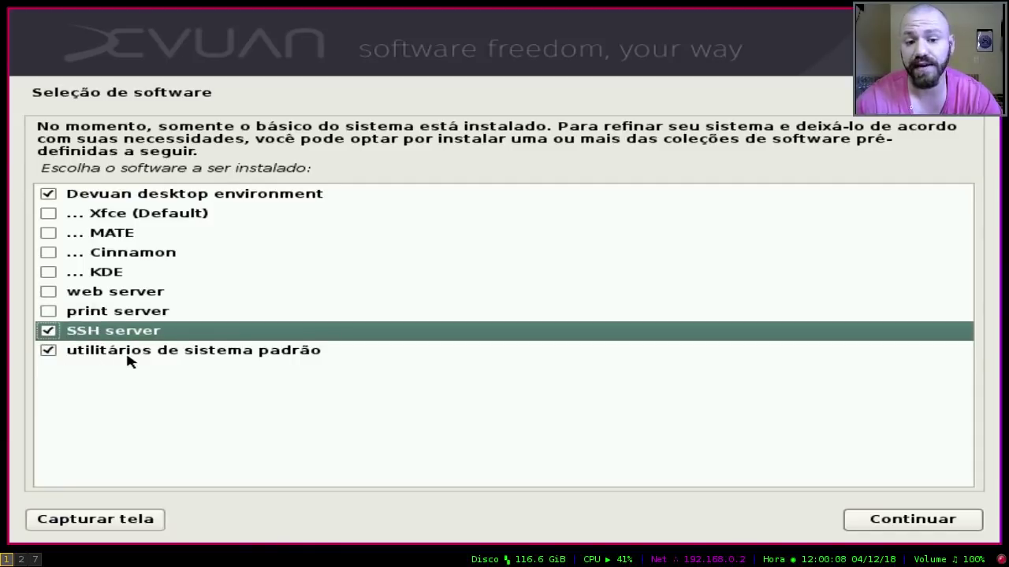
Step: Tick Xfce (Default) as the desktop and start installing the selected software
{"action": "key", "text": "Up"}
{"action": "key", "text": "Up"}
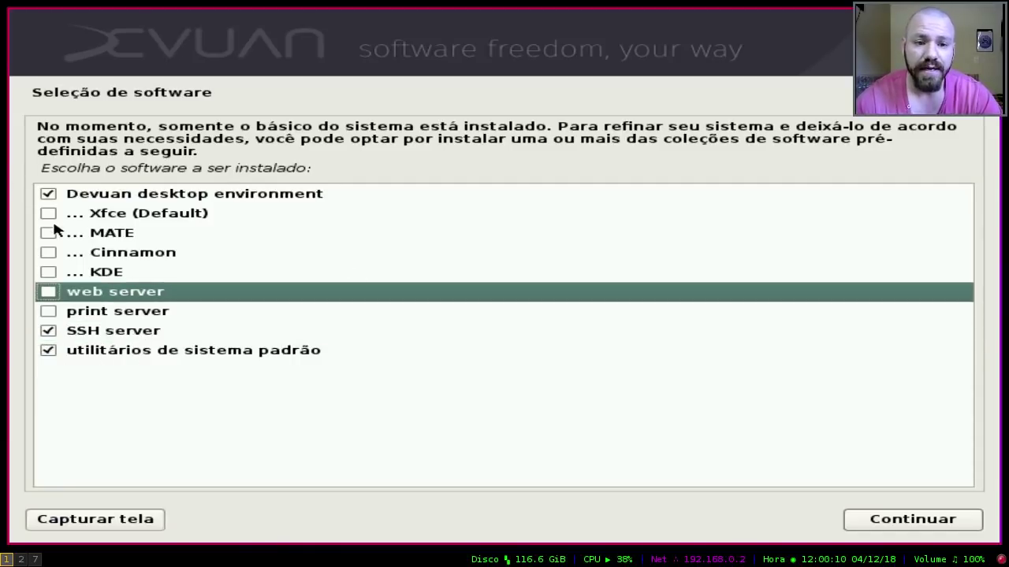
{"action": "key", "text": "Up"}
{"action": "key", "text": "Up"}
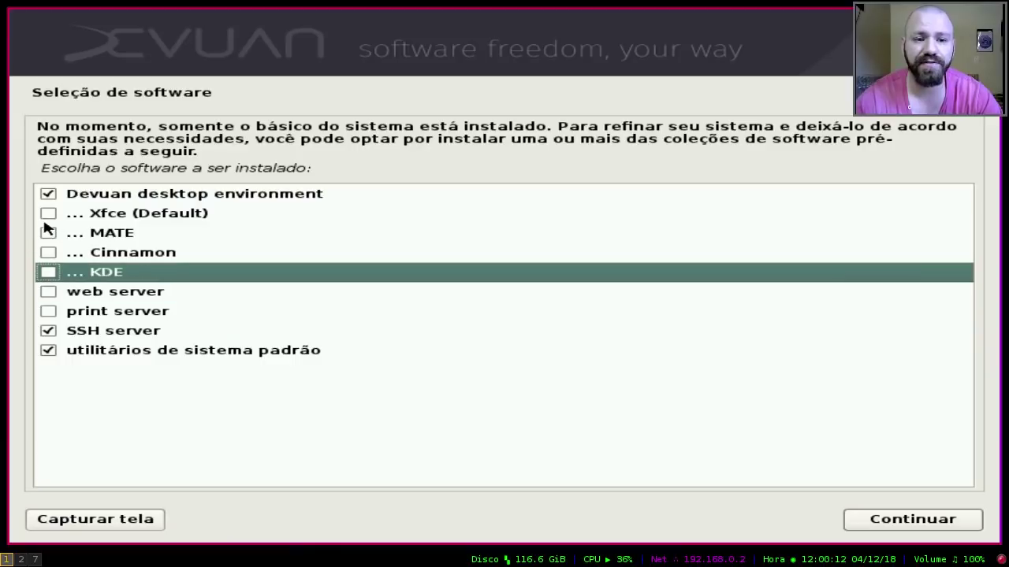
{"action": "key", "text": "Up"}
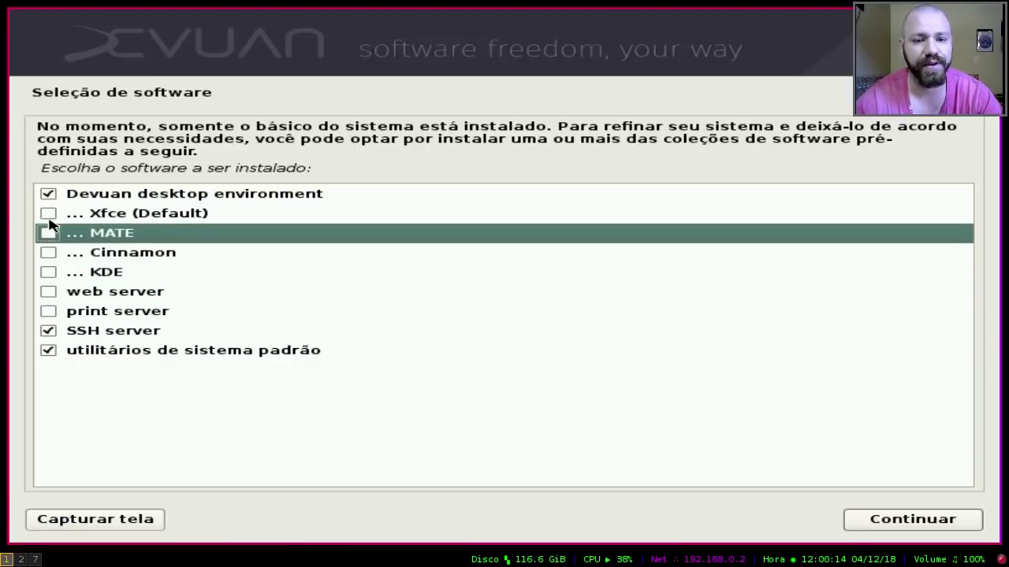
{"action": "left_click", "coordinate": [45, 217]}
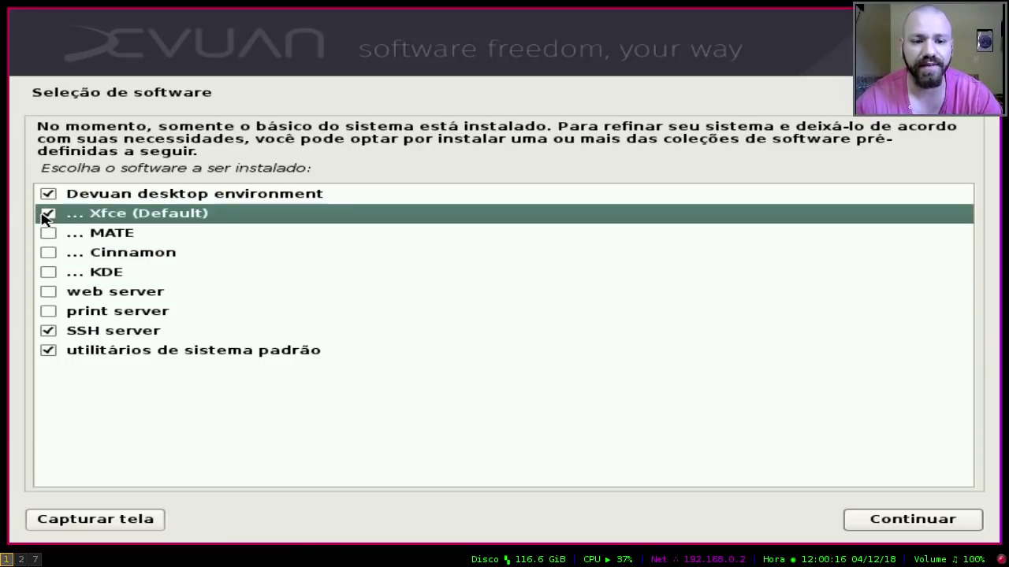
{"action": "key", "text": "Down"}
{"action": "key", "text": "Down"}
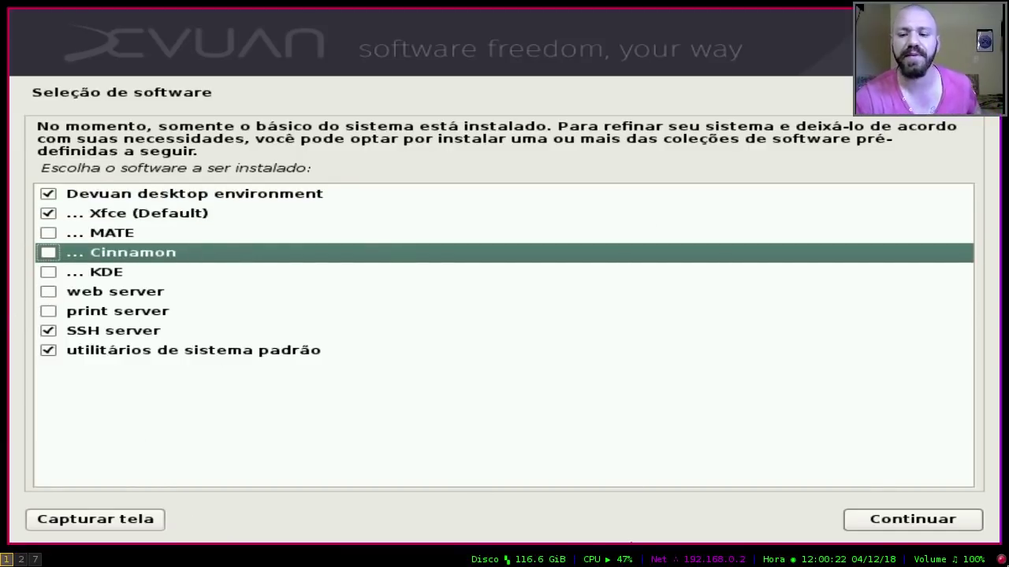
{"action": "left_click", "coordinate": [891, 523]}
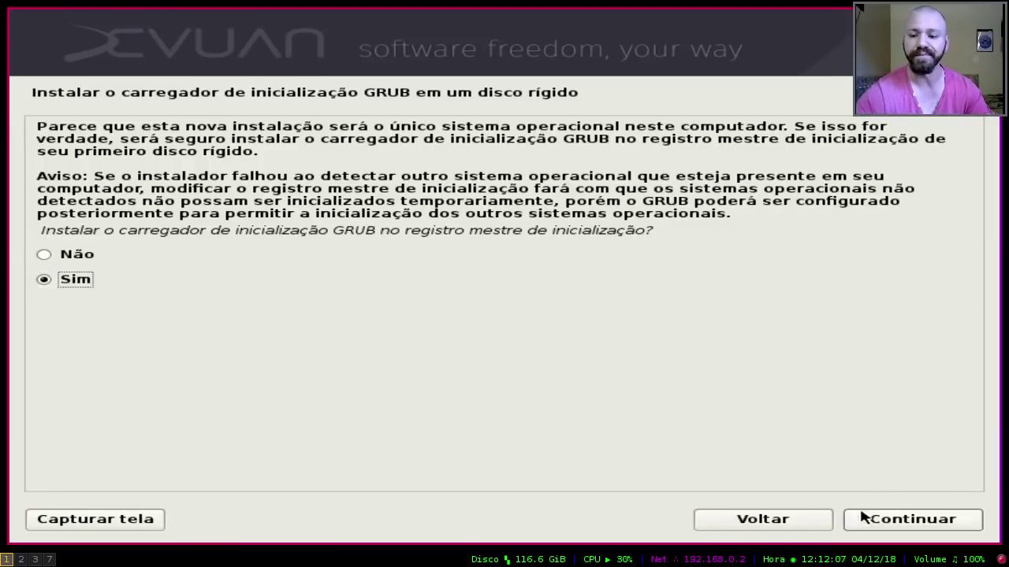
Step: Install the GRUB boot loader to the master boot record on /dev/sda
{"action": "left_click", "coordinate": [920, 533]}
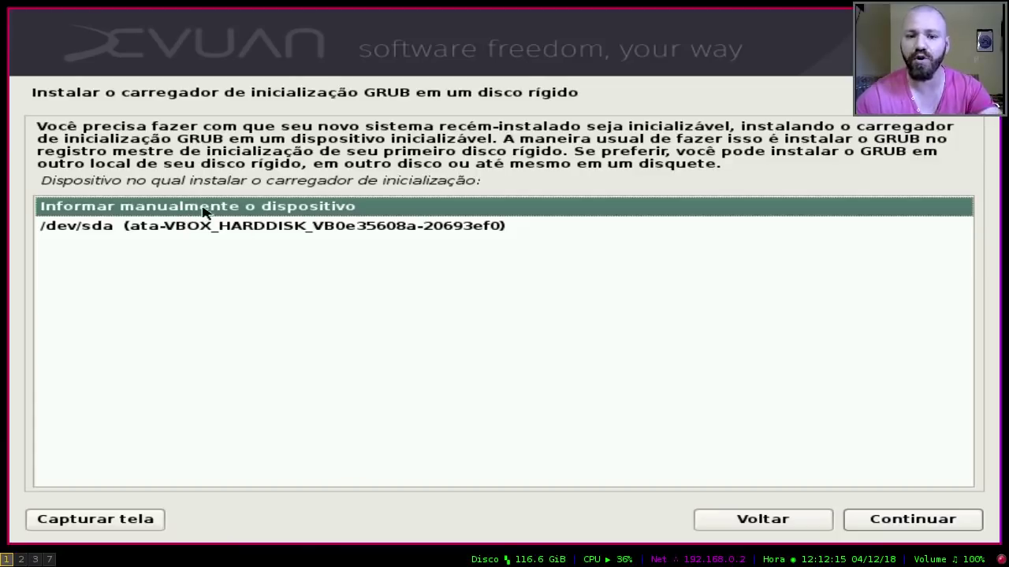
{"action": "left_click", "coordinate": [179, 229]}
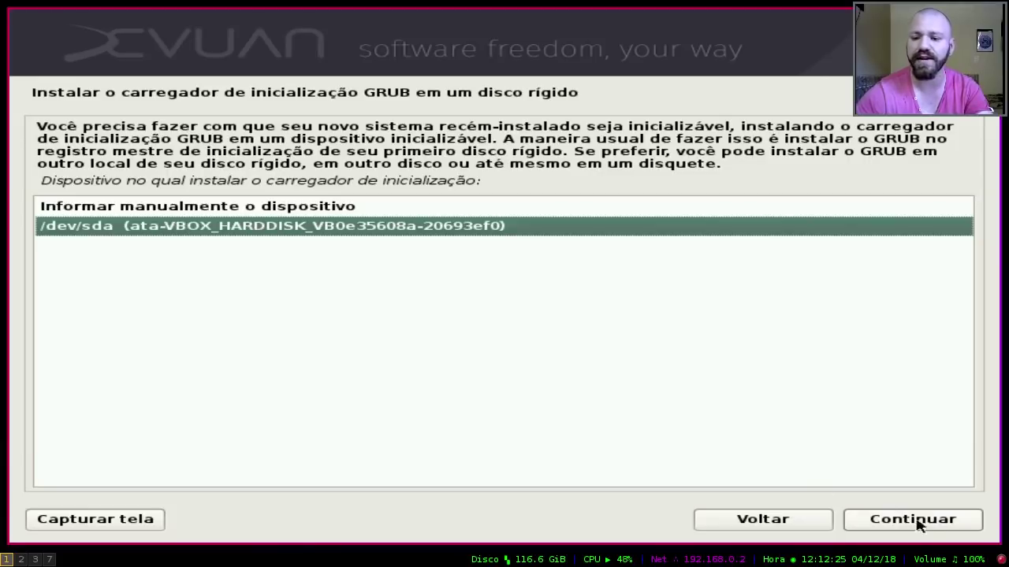
{"action": "key", "text": "Up"}
{"action": "key", "text": "Down"}
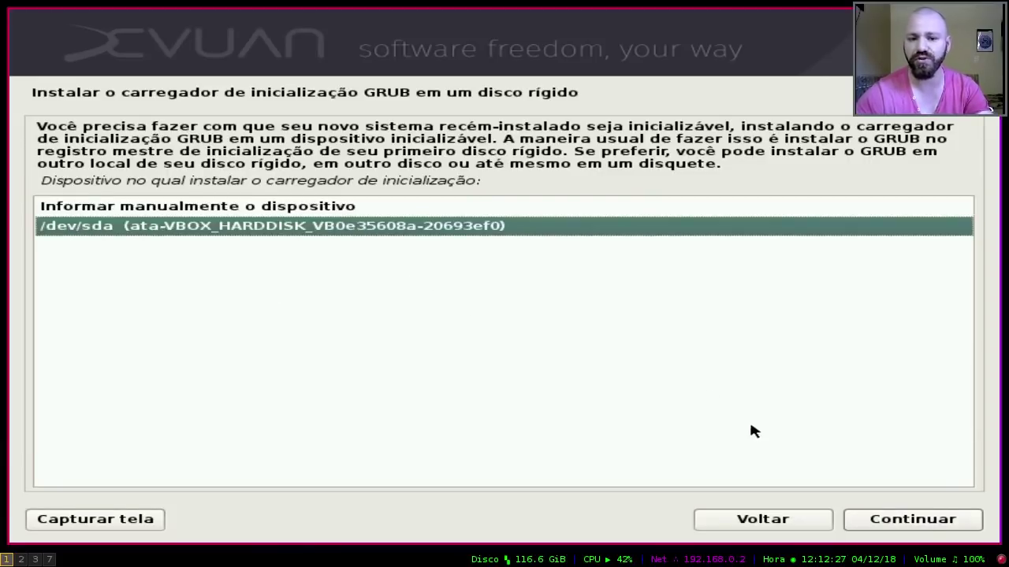
{"action": "left_click", "coordinate": [881, 521]}
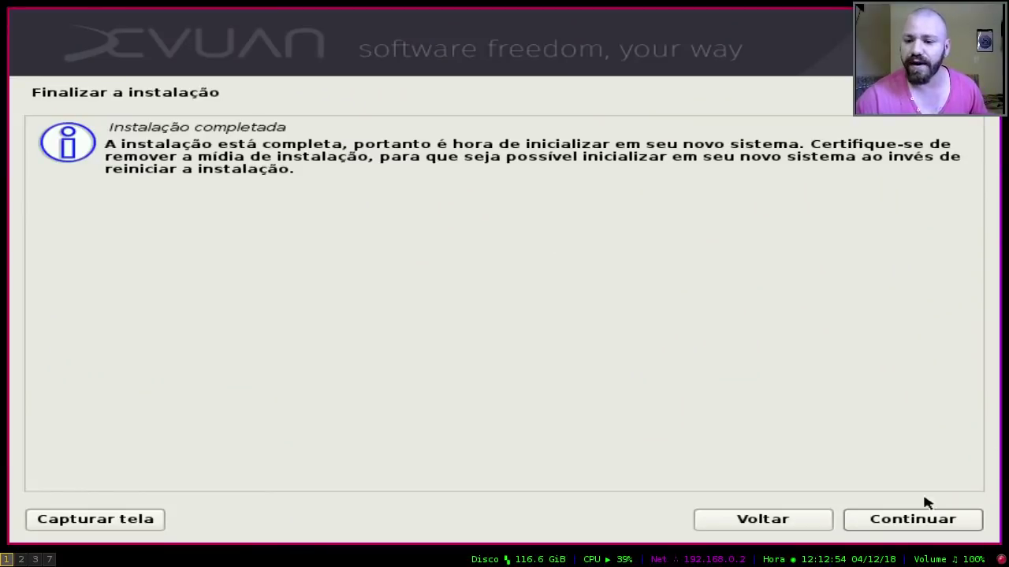
Step: Finish the installation, reboot, and boot the Devuan GNU/Linux entry from the GRUB menu
{"action": "left_click", "coordinate": [915, 517]}
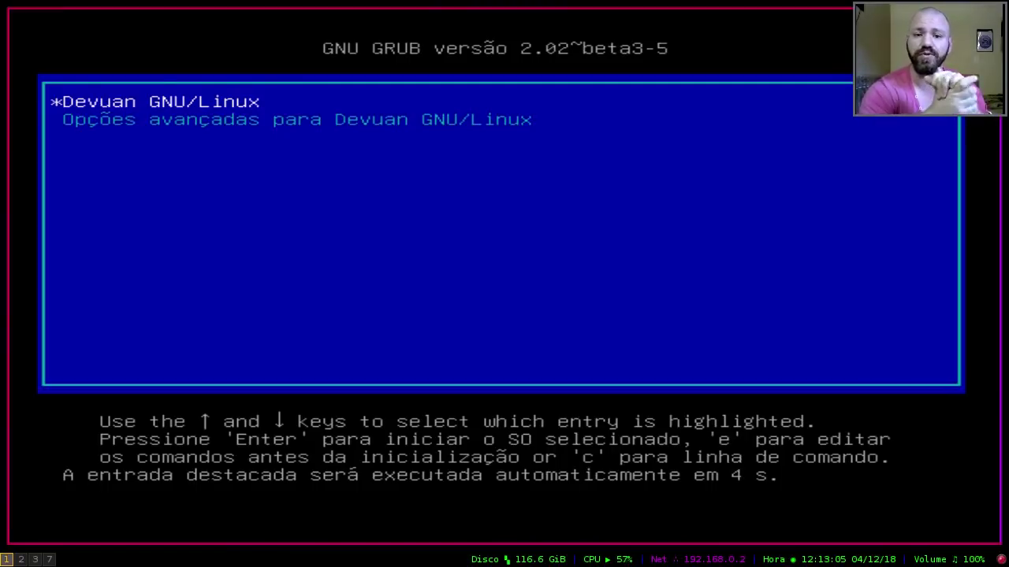
{"action": "key", "text": "Down"}
{"action": "key", "text": "Up"}
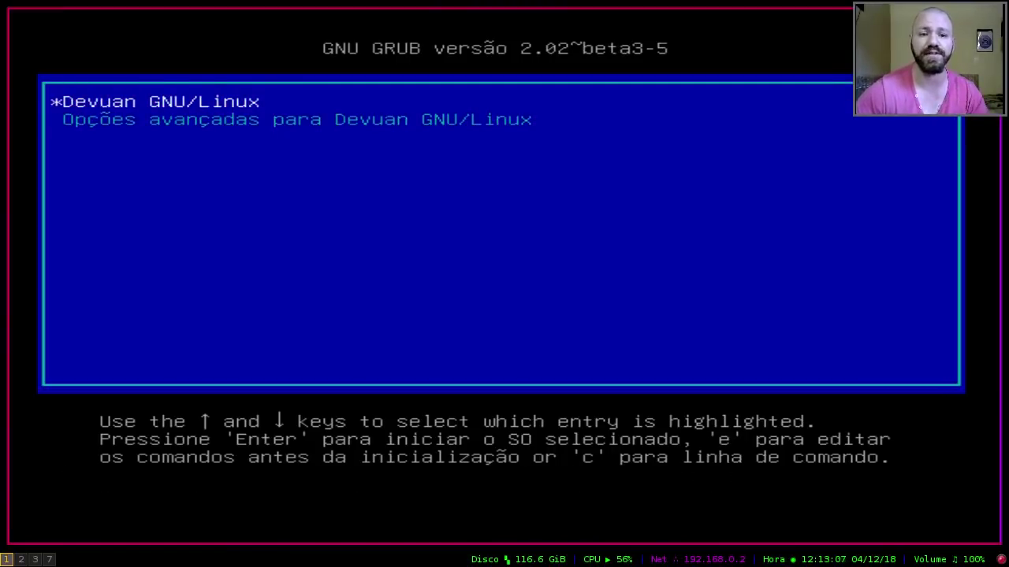
{"action": "key", "text": "Return"}
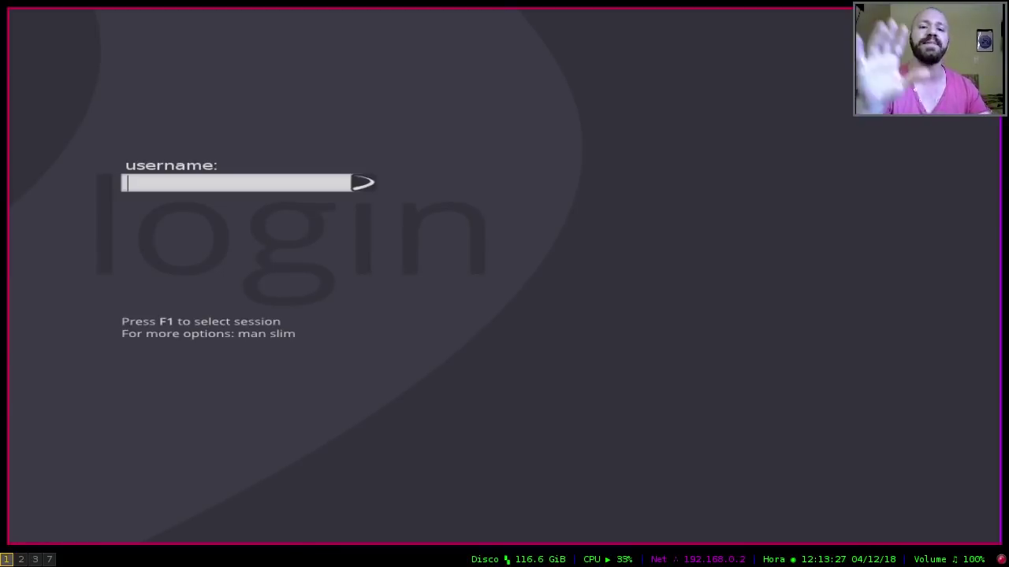
Step: Log in at the SLiM screen with the user's username and password
{"action": "type", "text": "slackjeff"}
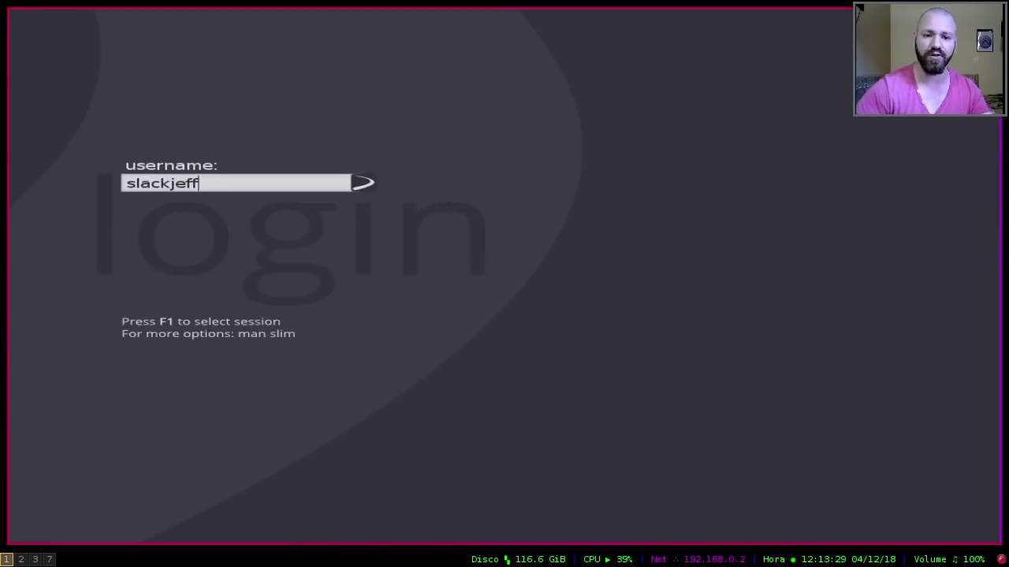
{"action": "key", "text": "Return"}
{"action": "type", "text": "******"}
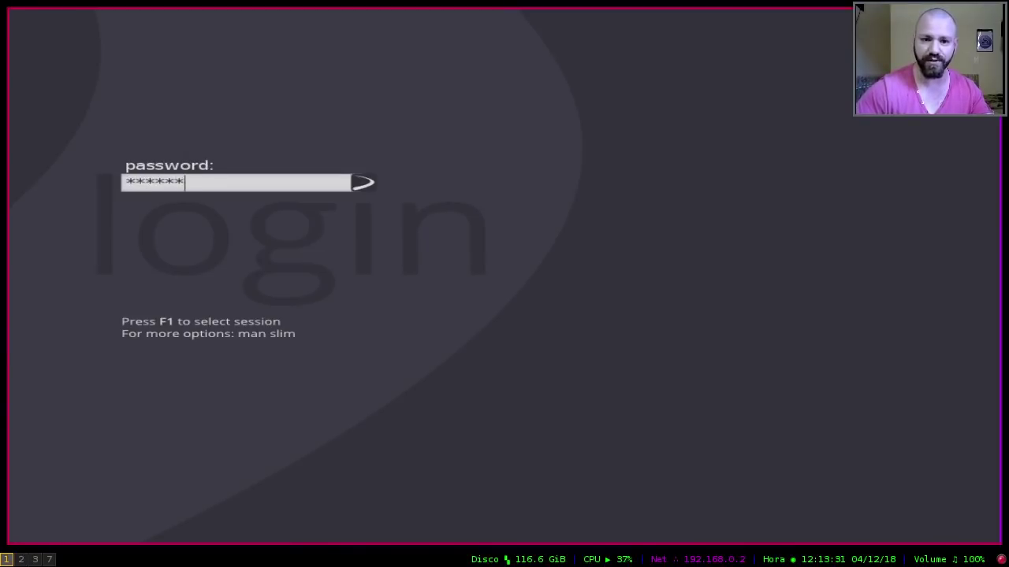
{"action": "key", "text": "Return"}
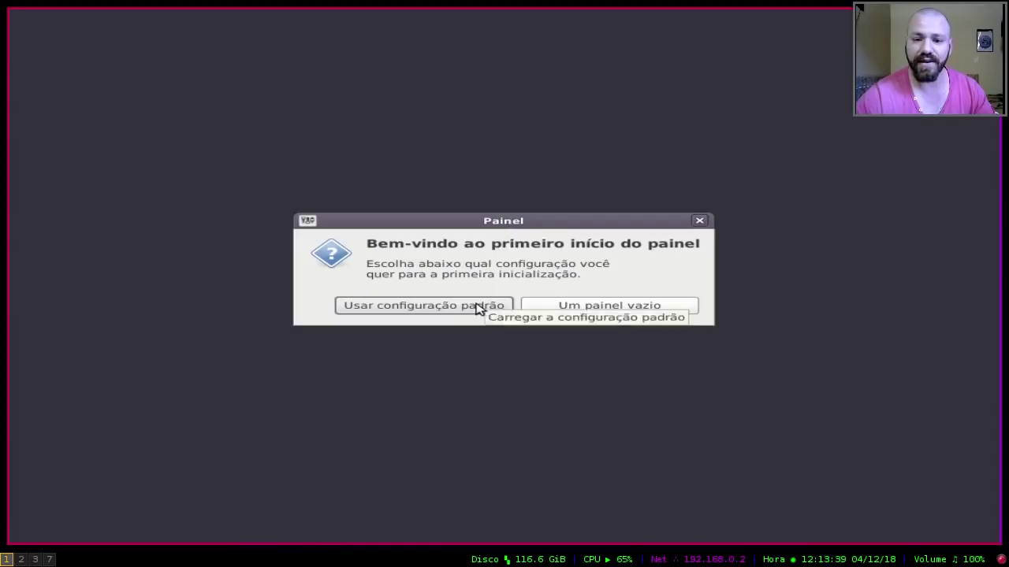
Step: Apply the default Xfce panel configuration, then browse and close the Applications Menu
{"action": "left_click", "coordinate": [476, 308]}
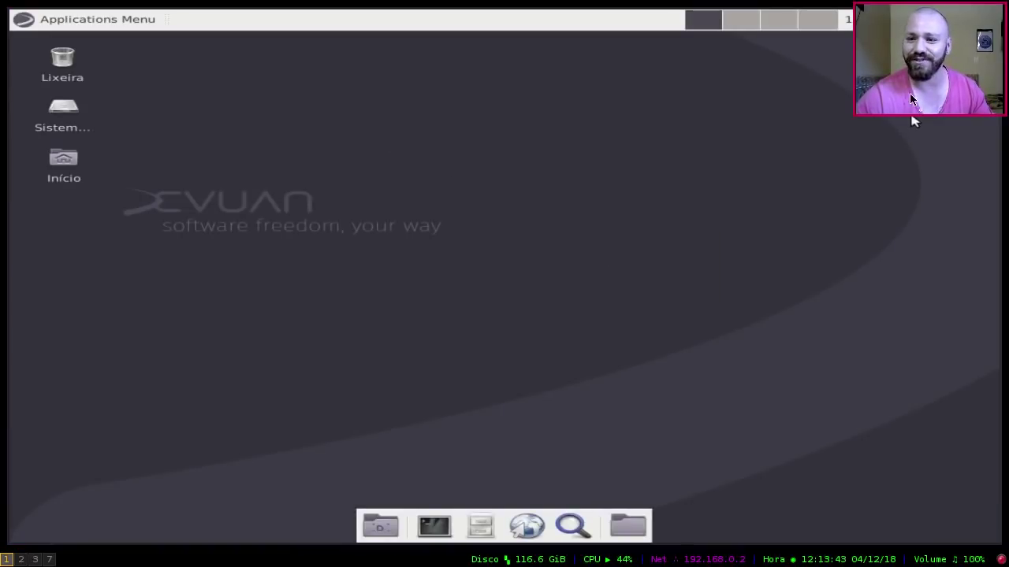
{"action": "left_click_drag", "start_coordinate": [910, 99], "coordinate": [939, 505]}
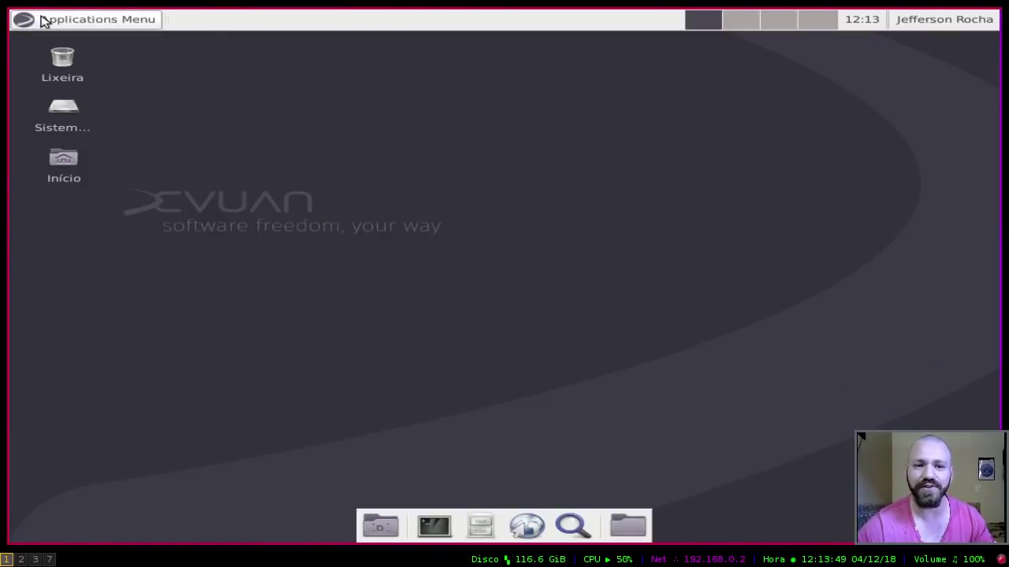
{"action": "left_click", "coordinate": [43, 20]}
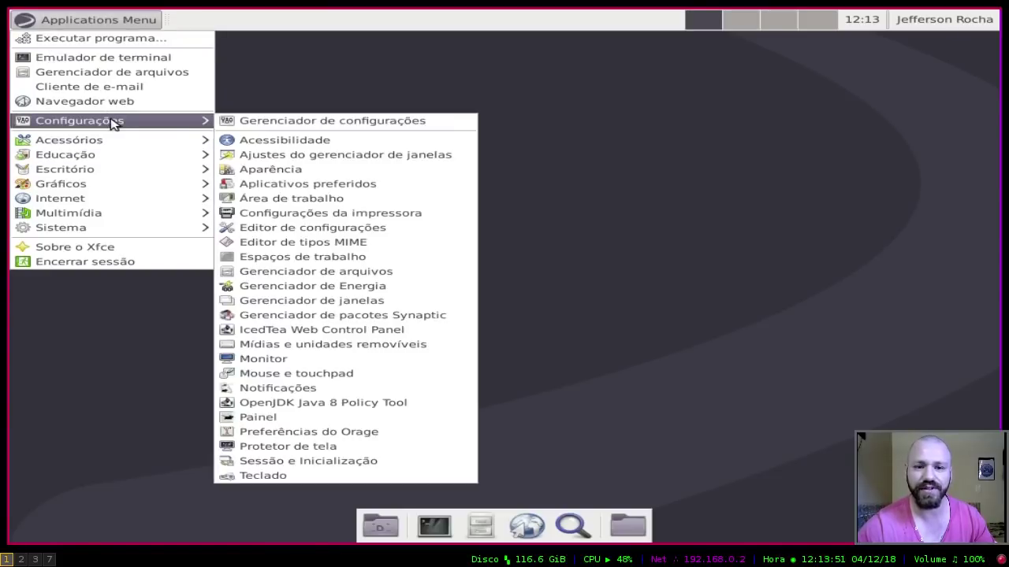
{"action": "left_click", "coordinate": [725, 219]}
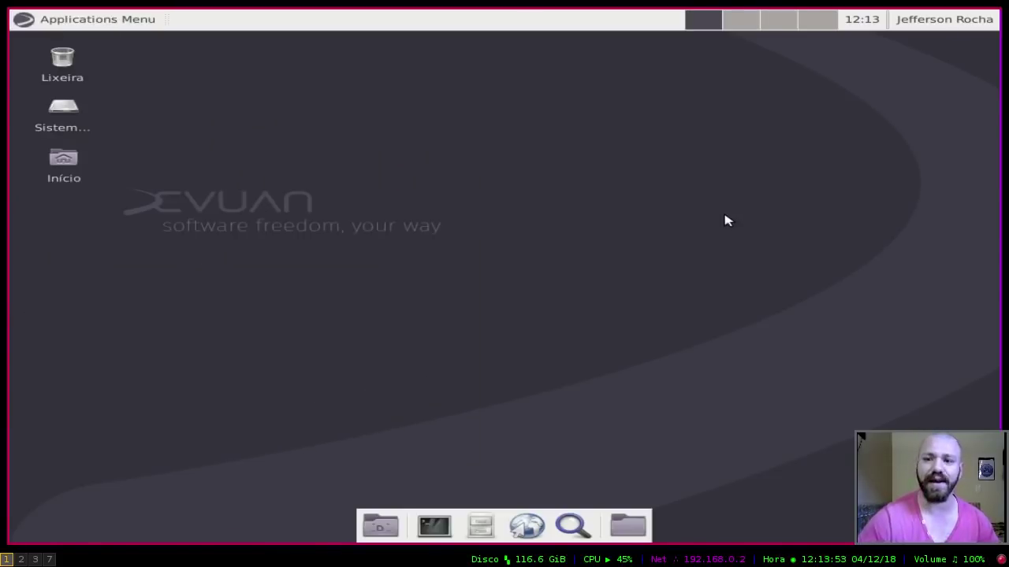